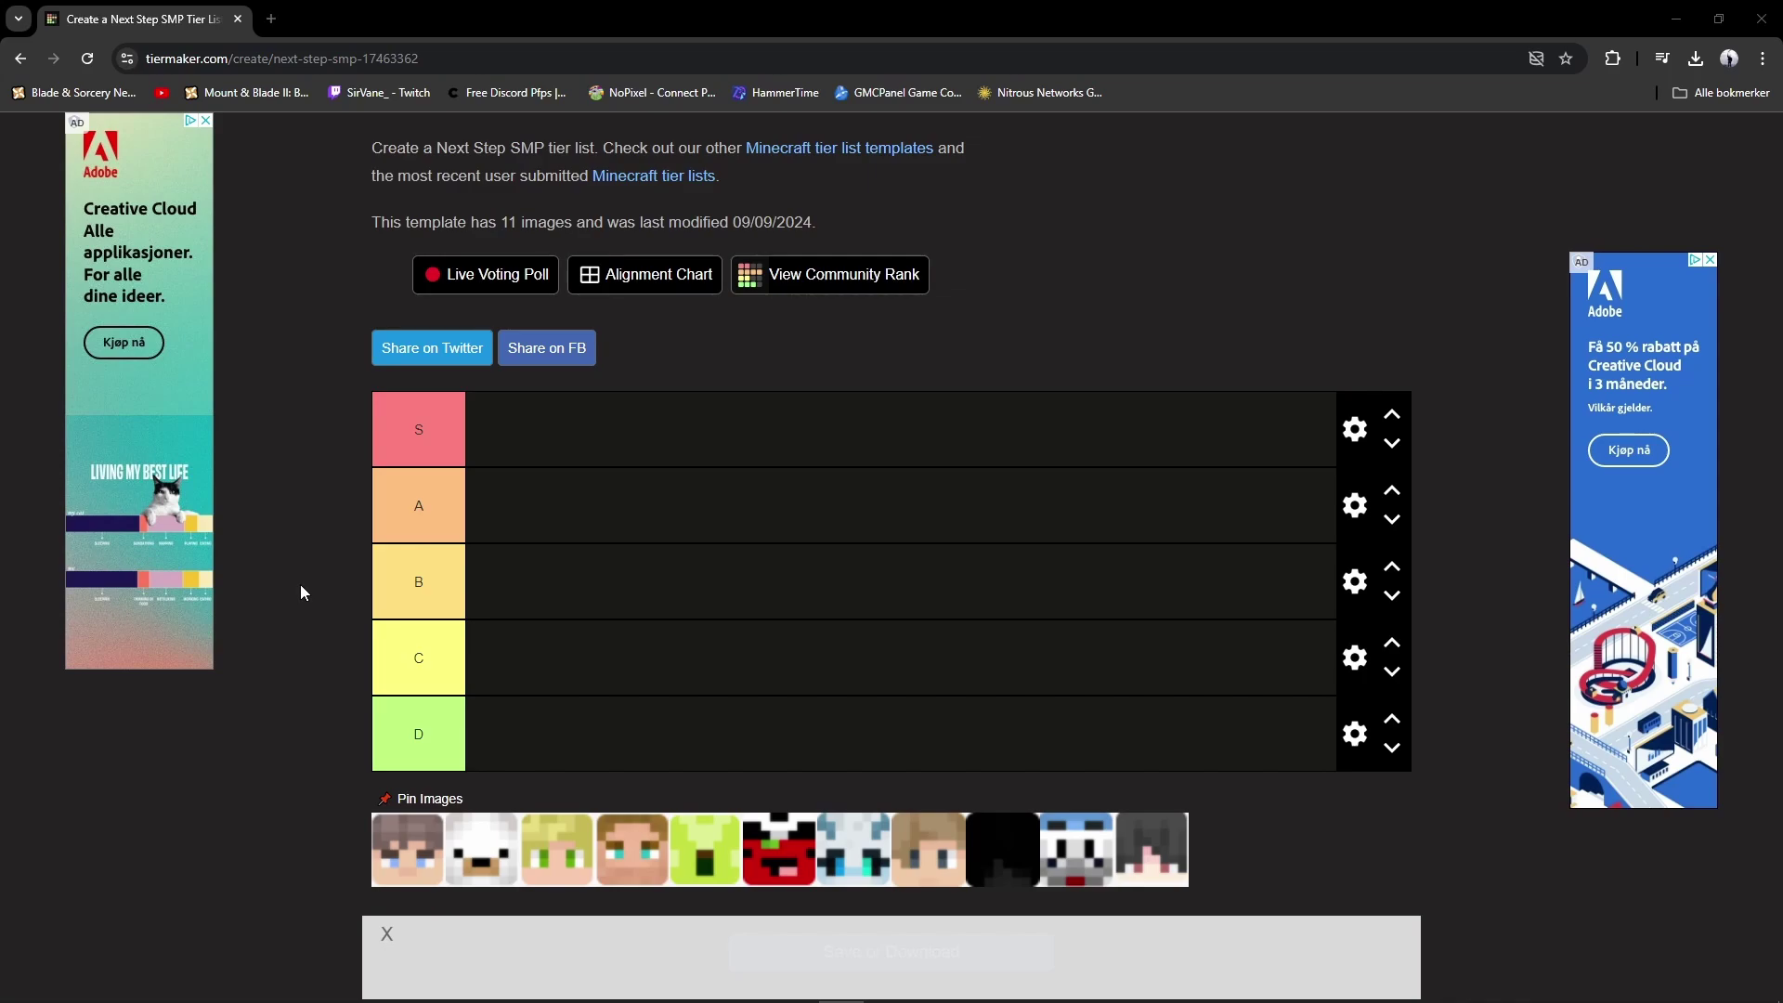
# Step: Place the first pool image, the dark-haired player face, into the A tier row
pyautogui.scroll(-1, 301, 586)
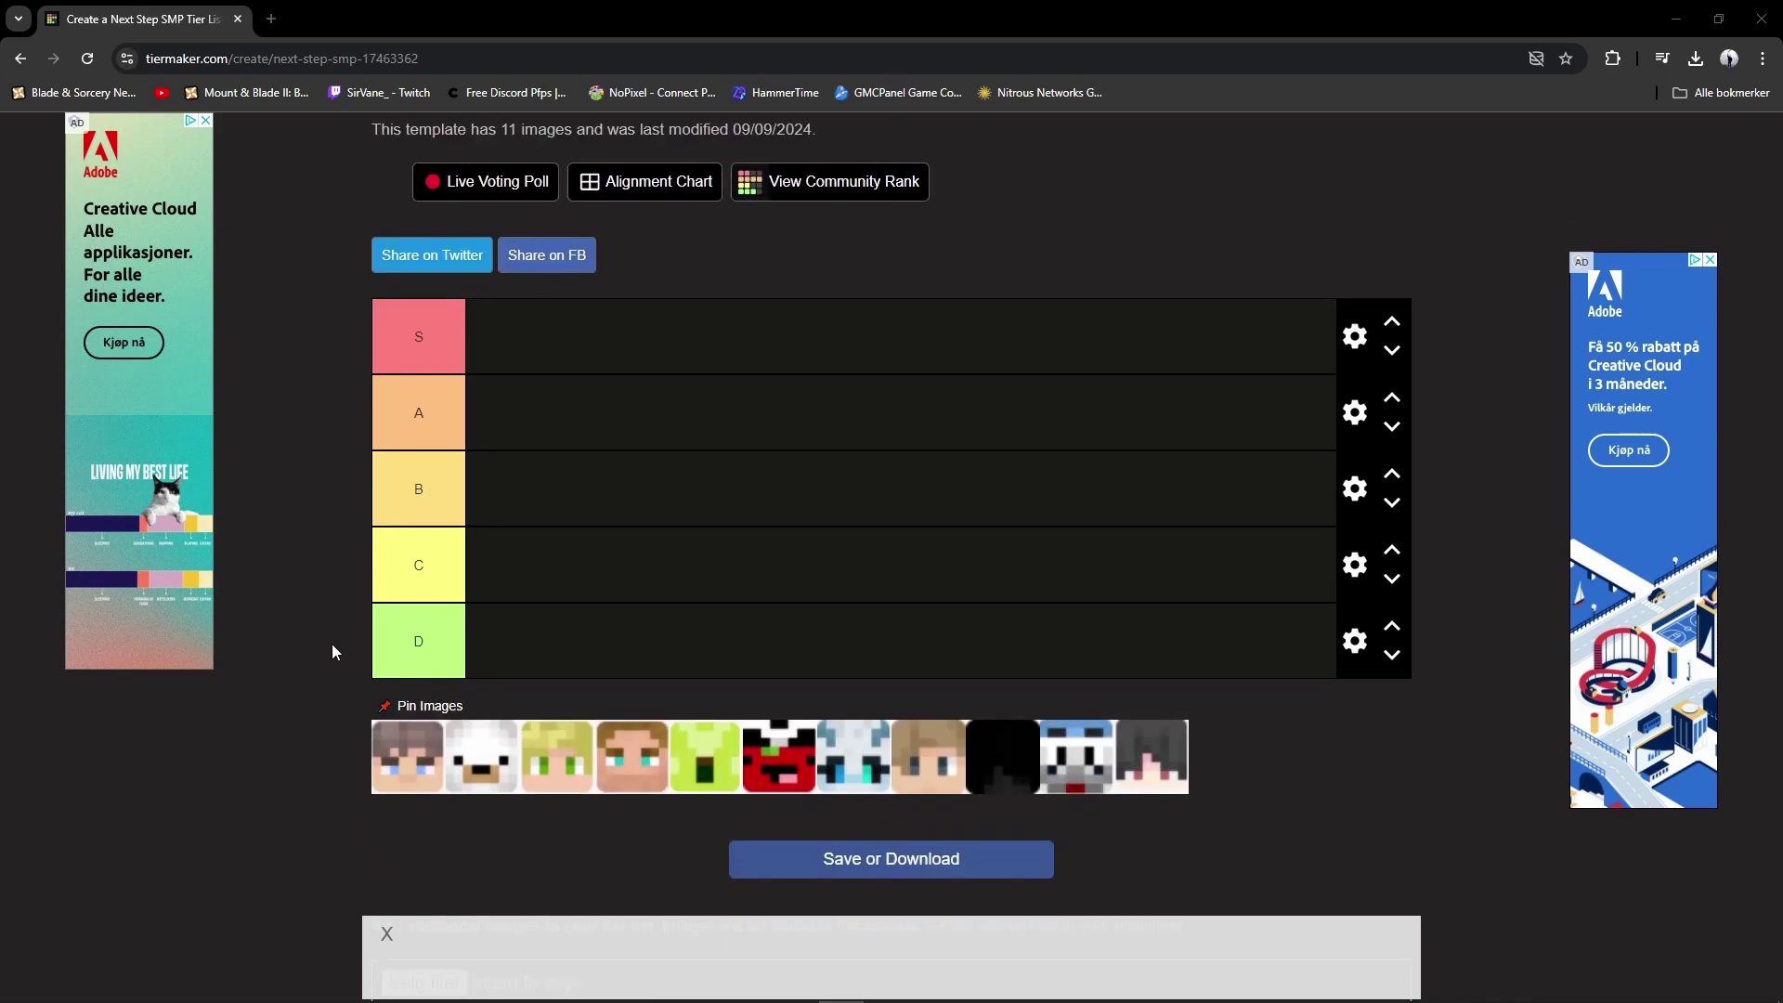
pyautogui.scroll(-1, 329, 651)
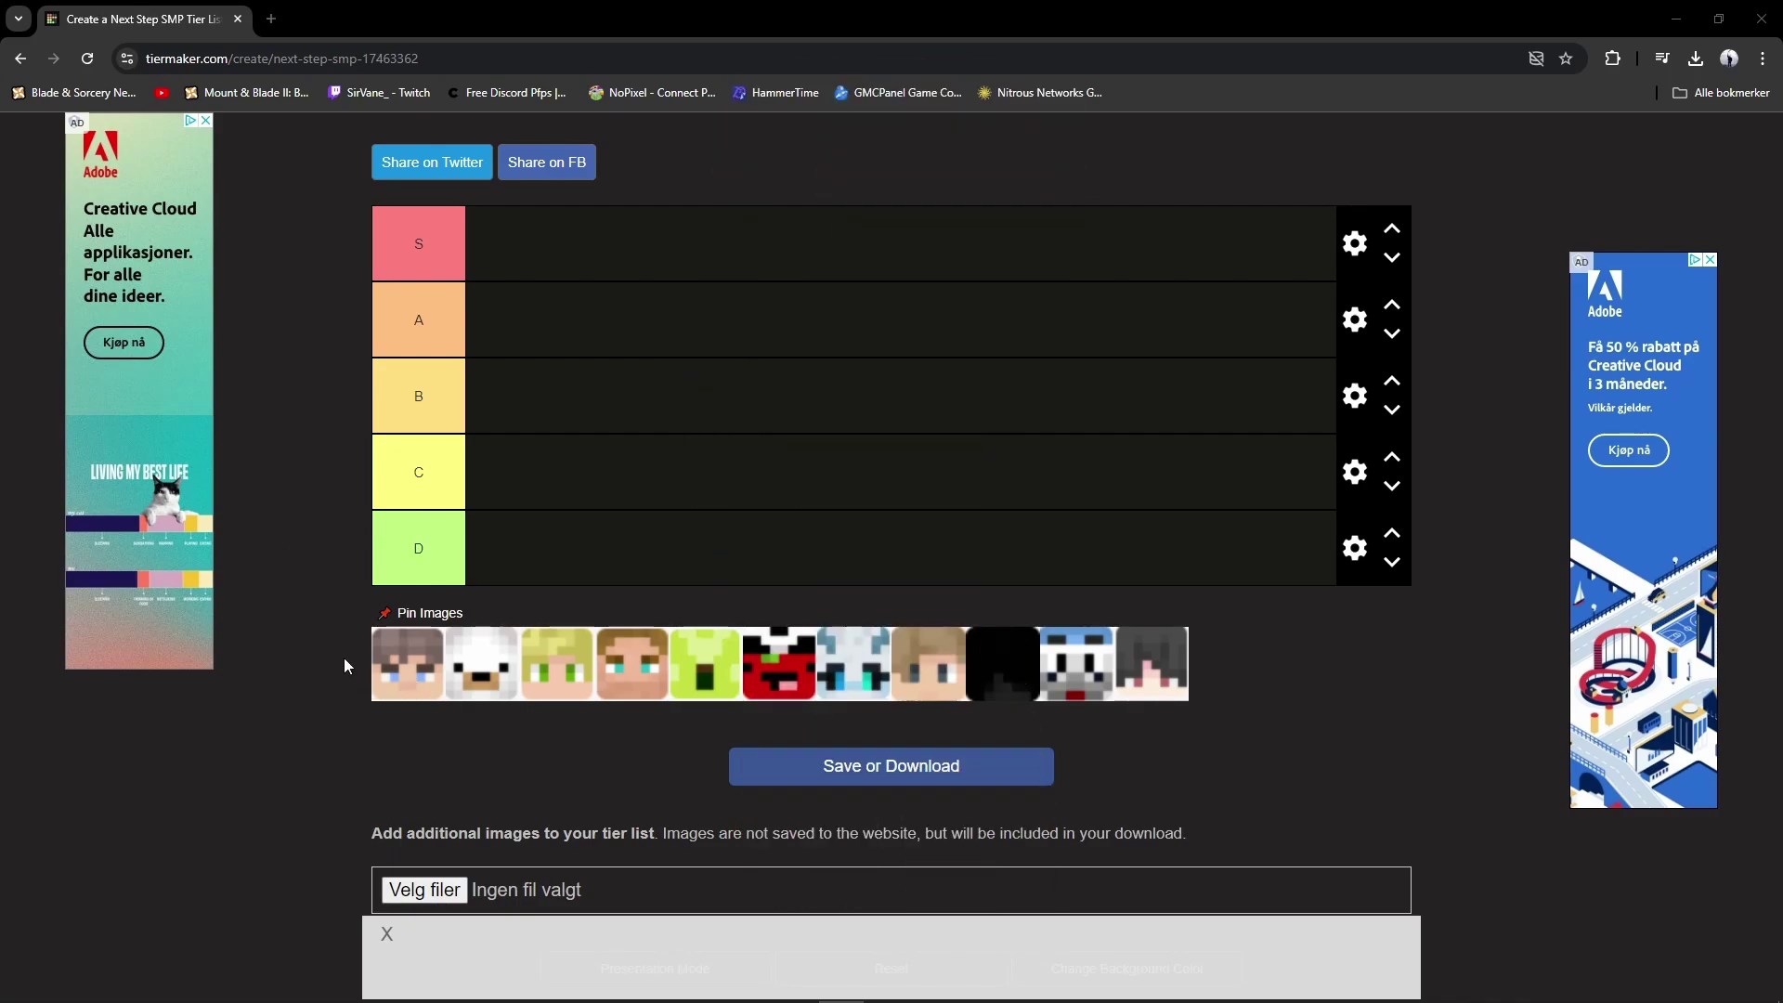
pyautogui.scroll(1, 316, 646)
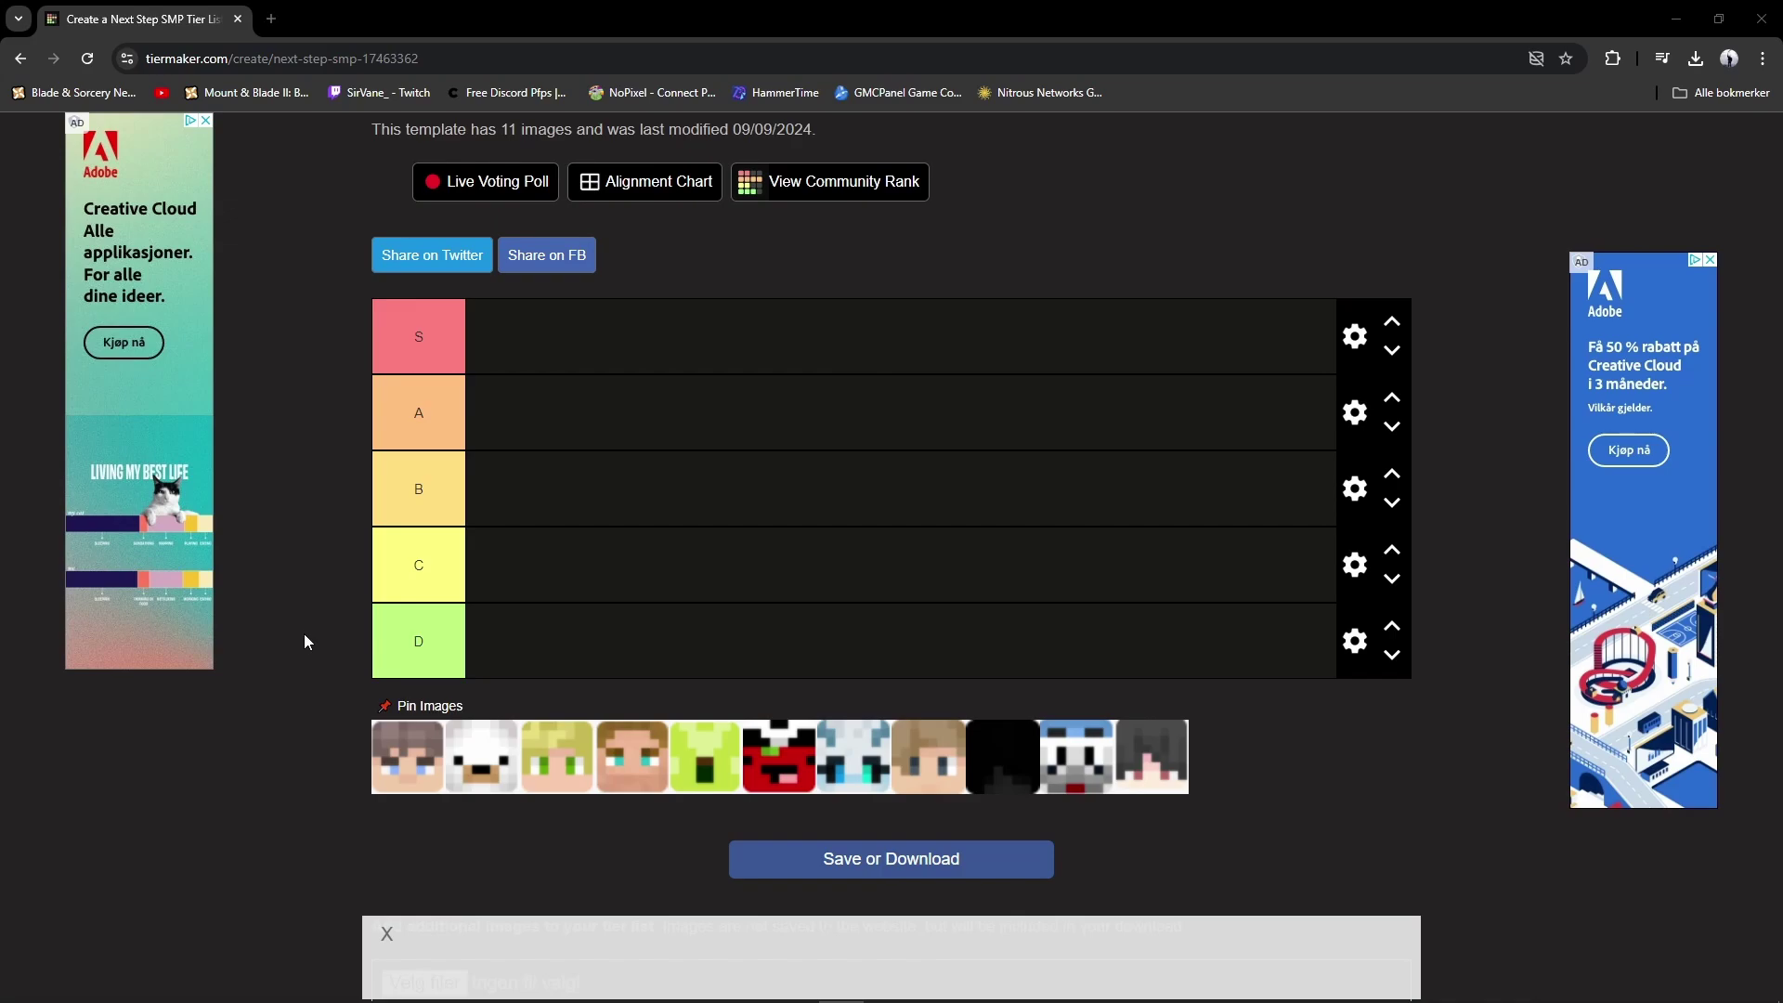
pyautogui.moveTo(414, 774)
pyautogui.mouseDown()
pyautogui.moveTo(358, 617)
pyautogui.moveTo(540, 440)
pyautogui.moveTo(511, 427)
pyautogui.mouseUp()
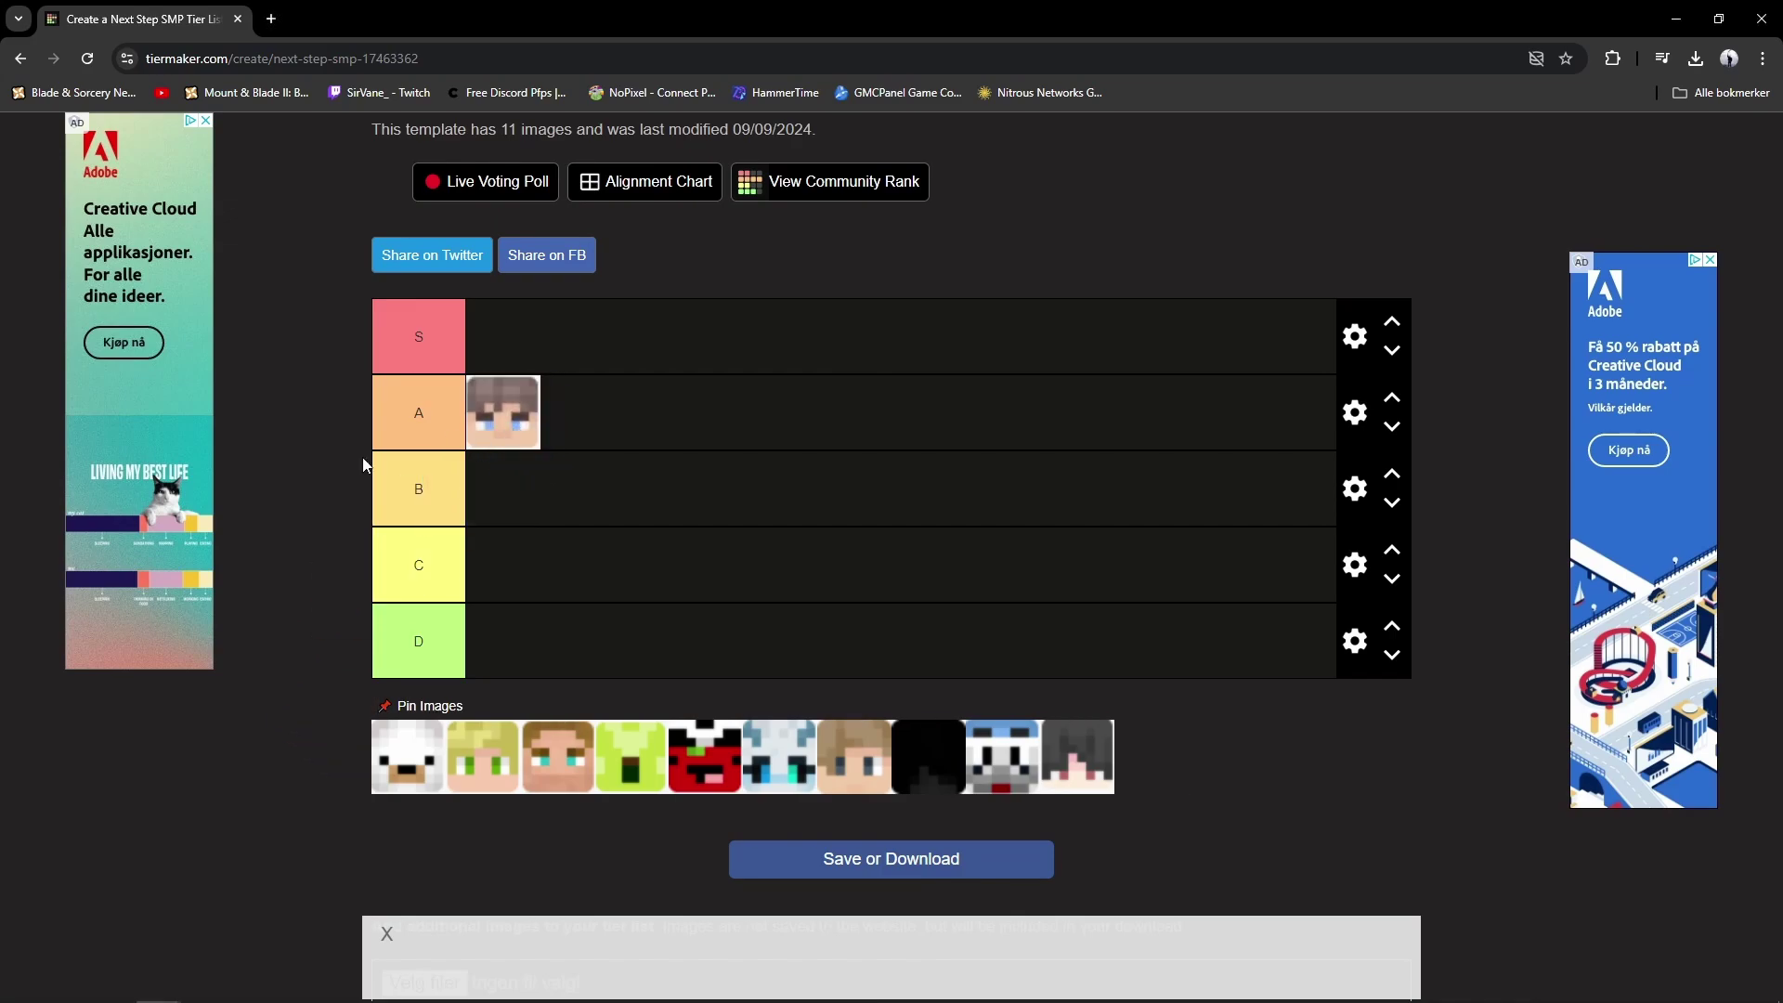
pyautogui.click(292, 483)
pyautogui.scroll(-1, 347, 555)
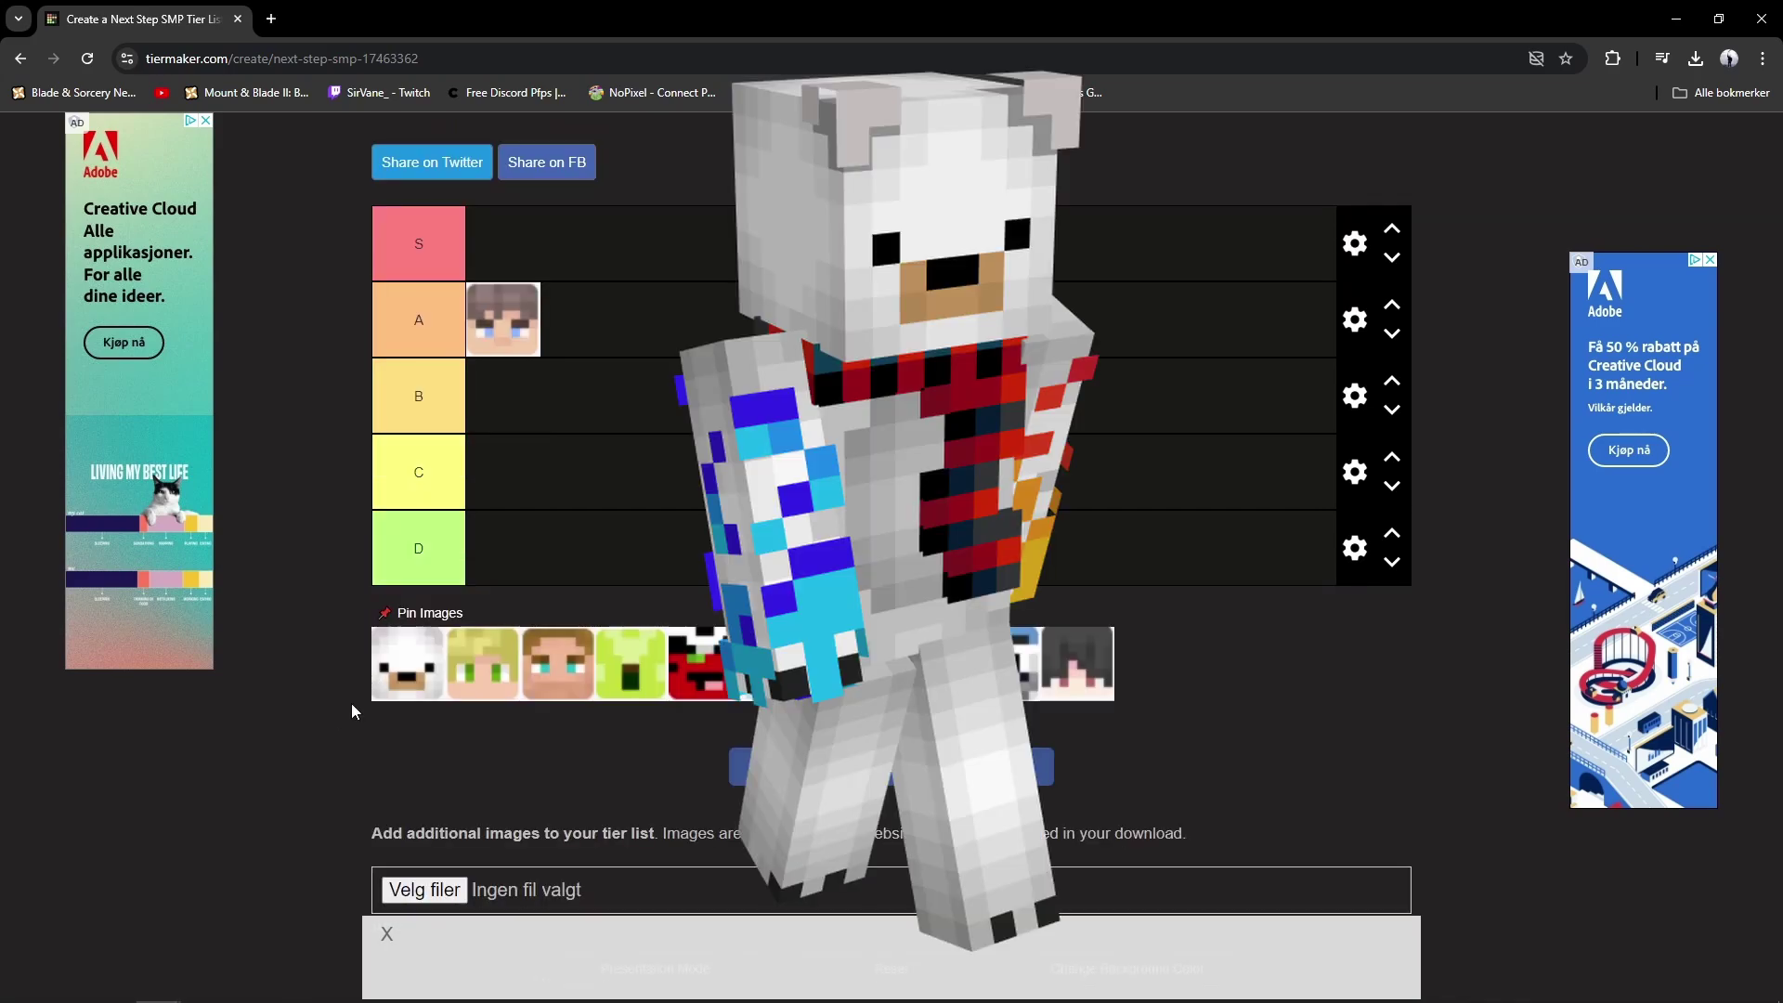
pyautogui.scroll(1, 306, 809)
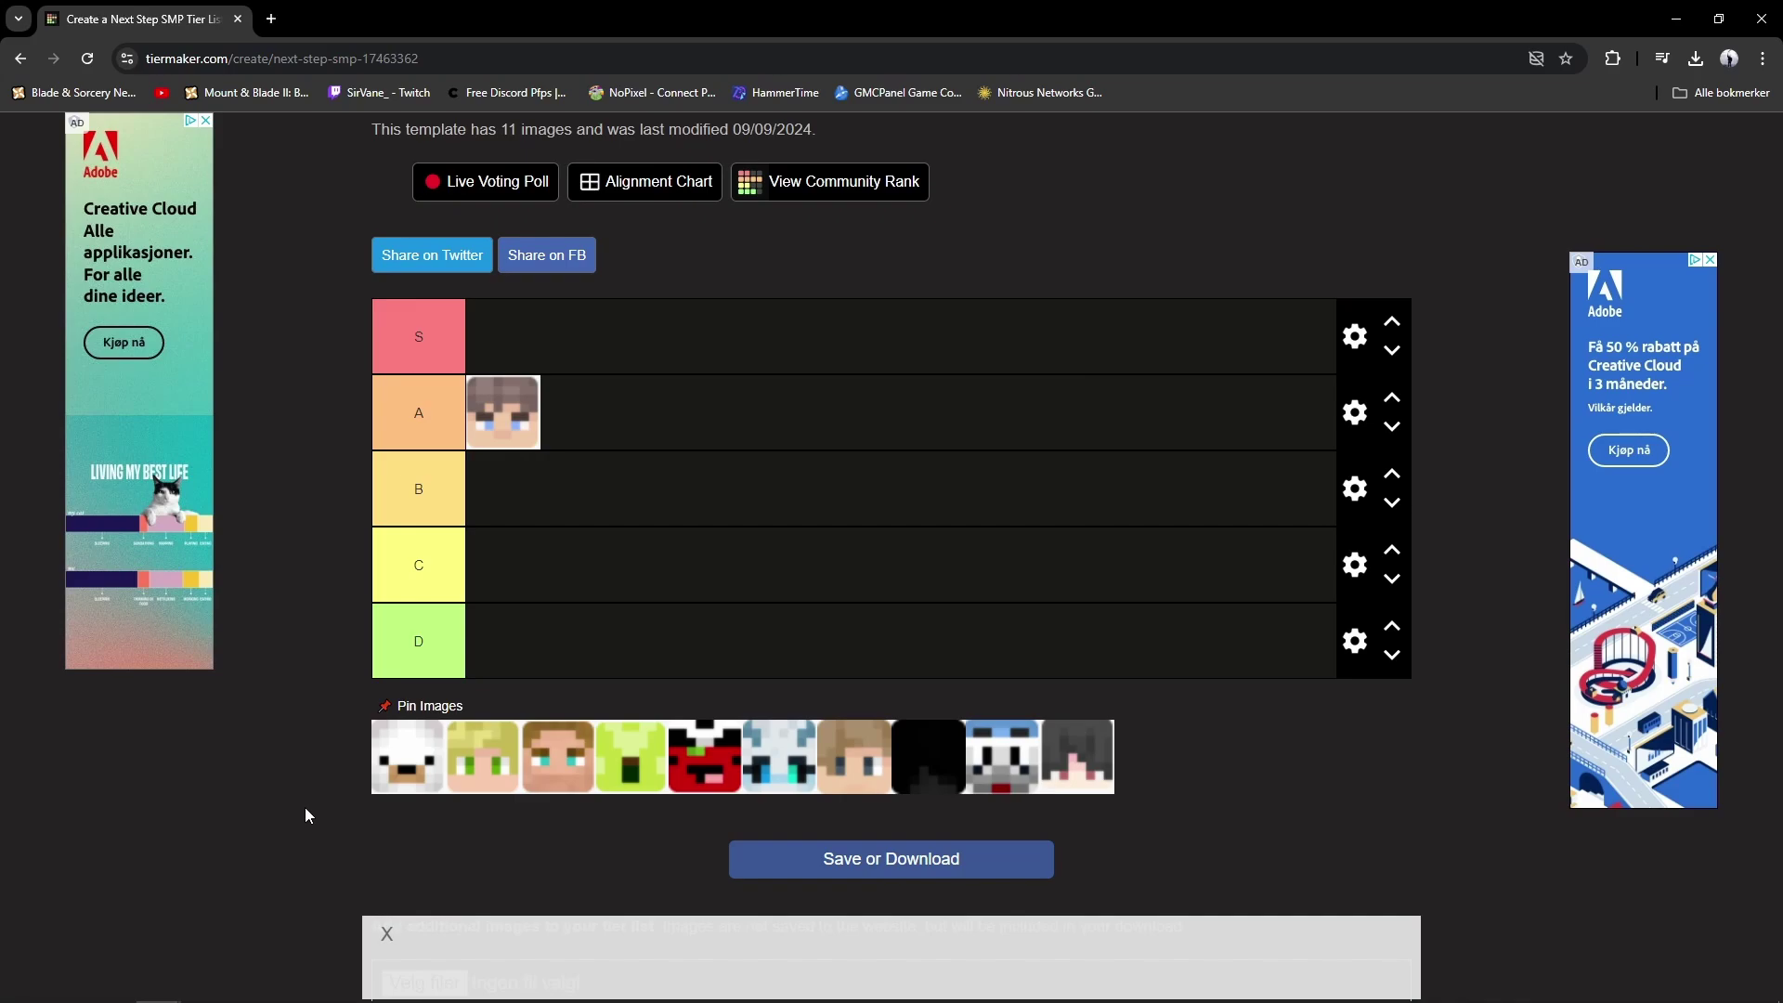
# Step: Drop the white polar-bear skin face into the A row after the dark-haired face
pyautogui.moveTo(414, 770)
pyautogui.mouseDown()
pyautogui.moveTo(621, 457)
pyautogui.moveTo(602, 430)
pyautogui.mouseUp()
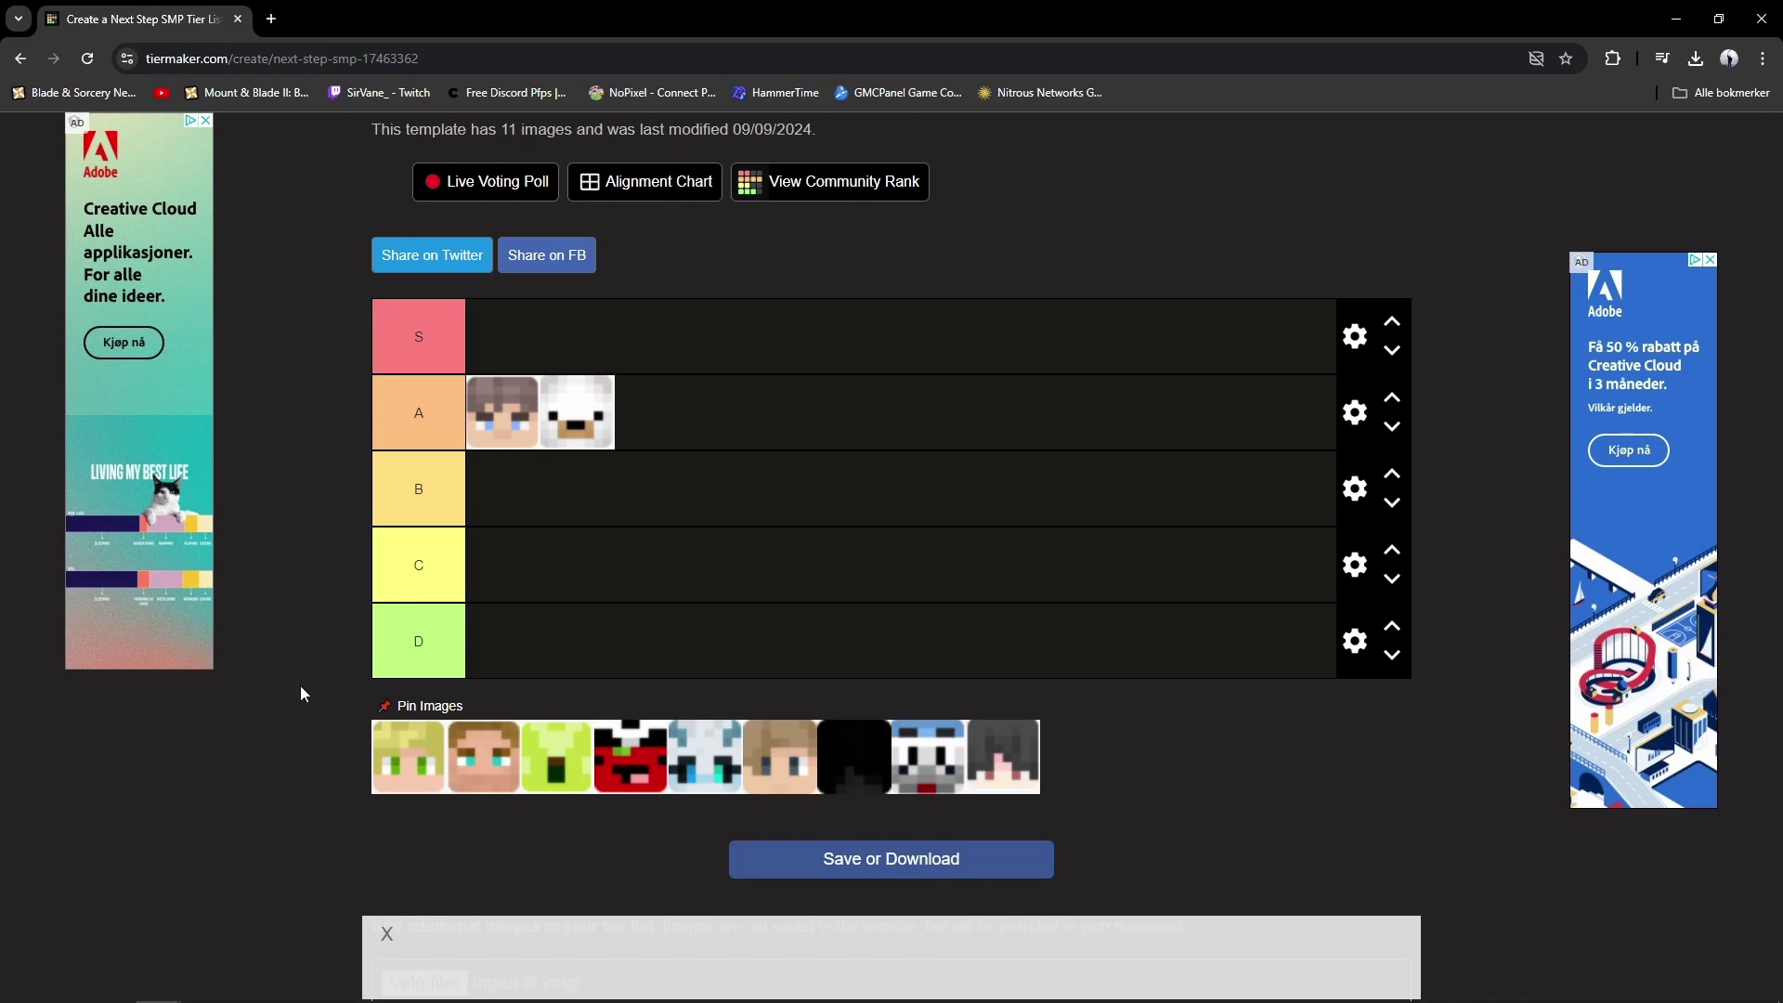
# Step: Move the blonde-haired, green-eyed face from the pool into the empty B row
pyautogui.moveTo(408, 757); pyautogui.dragTo(507, 491)
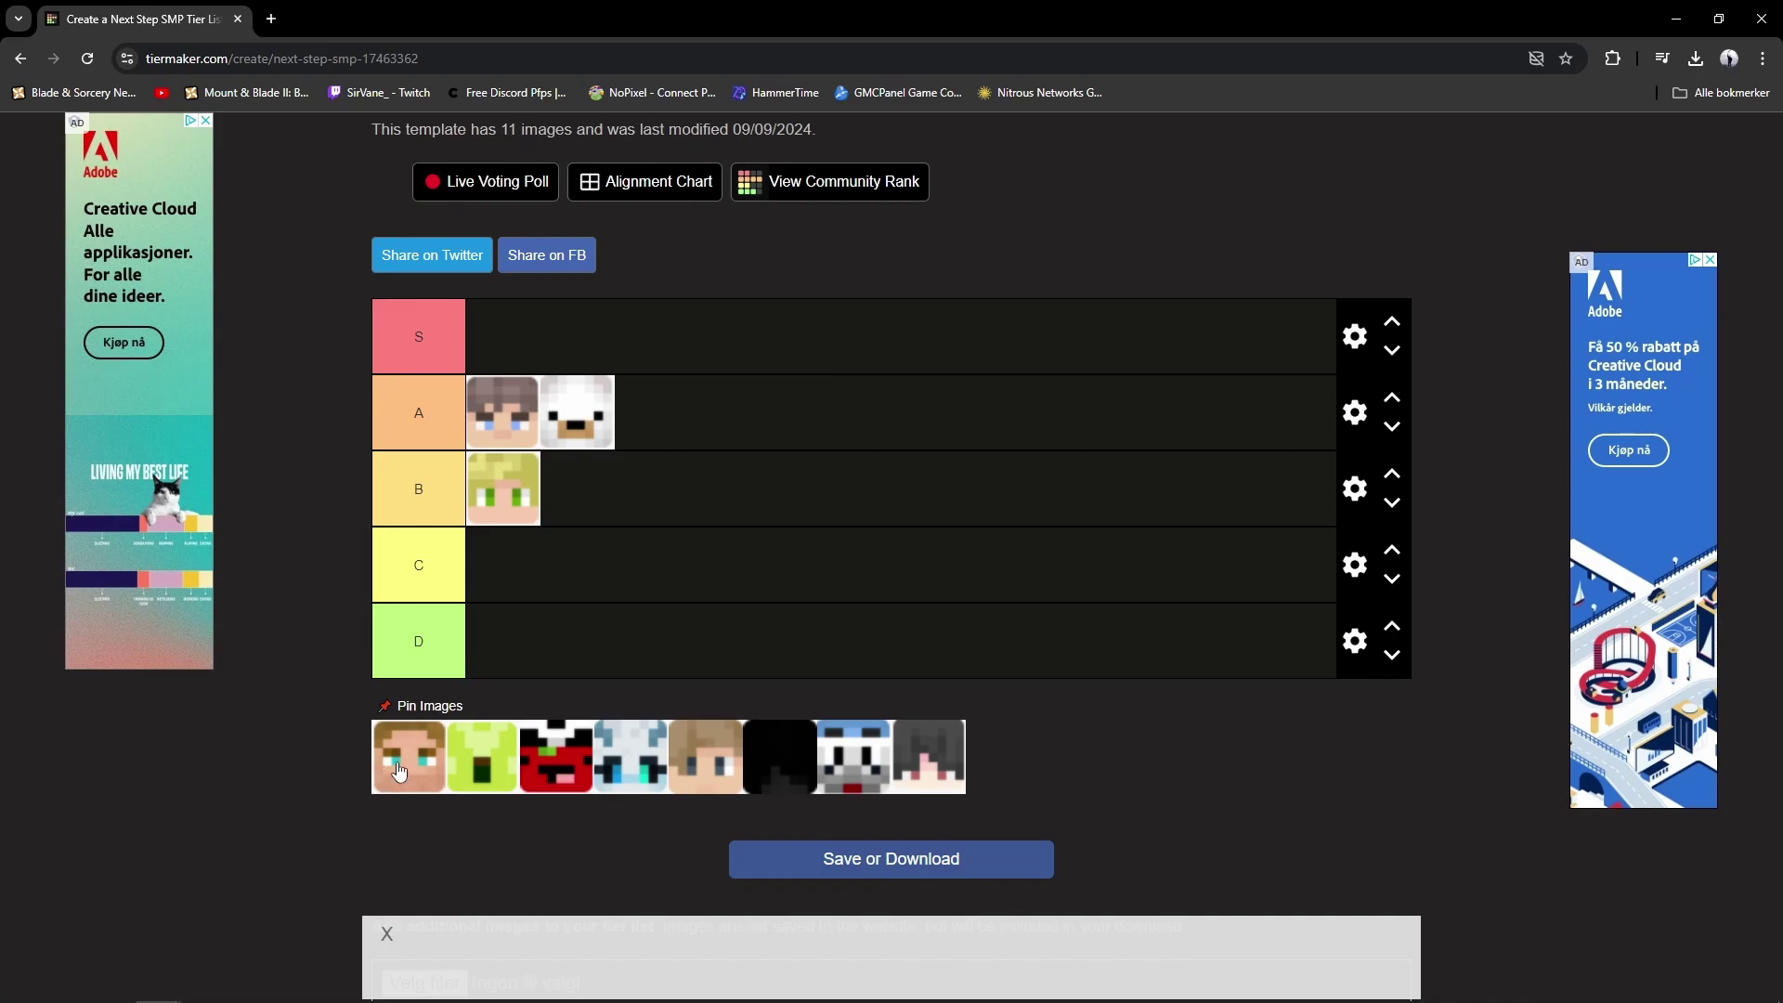
# Step: Rank the brown-haired face in tier C and the lime-green face in tier S
pyautogui.moveTo(399, 770)
pyautogui.mouseDown()
pyautogui.moveTo(404, 734)
pyautogui.moveTo(510, 584)
pyautogui.mouseUp()
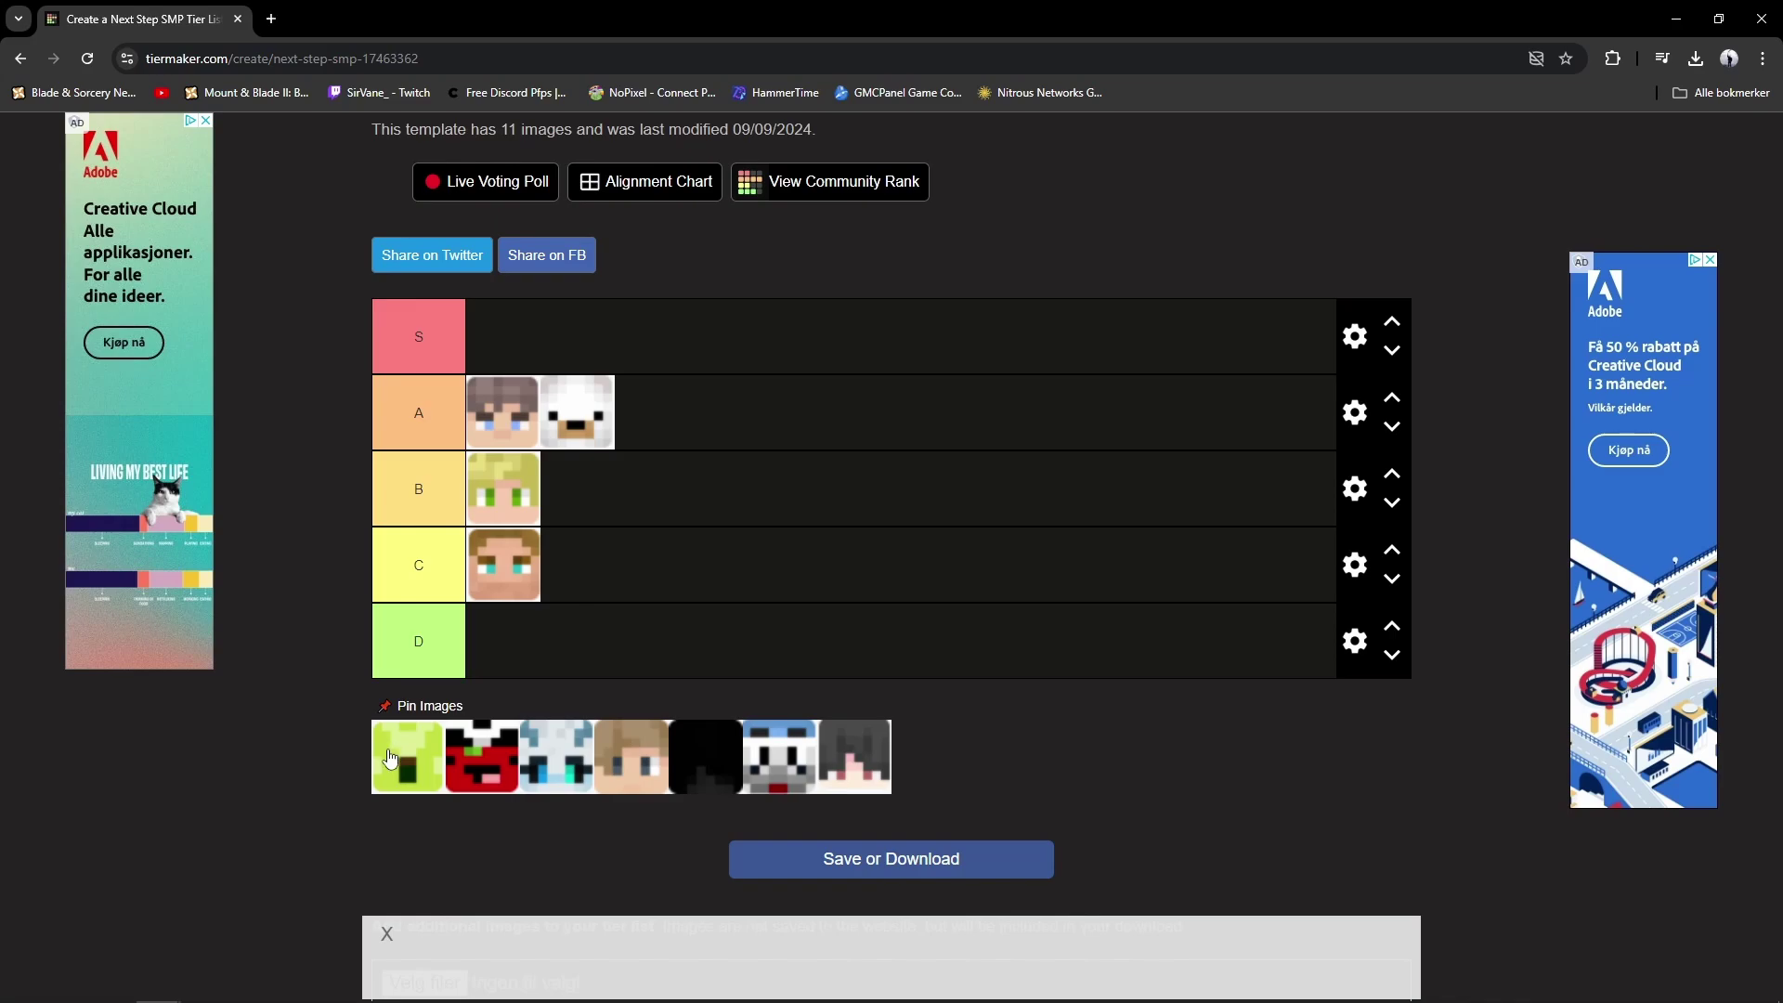
pyautogui.moveTo(397, 752)
pyautogui.mouseDown()
pyautogui.moveTo(318, 658)
pyautogui.moveTo(291, 382)
pyautogui.moveTo(433, 333)
pyautogui.mouseUp()
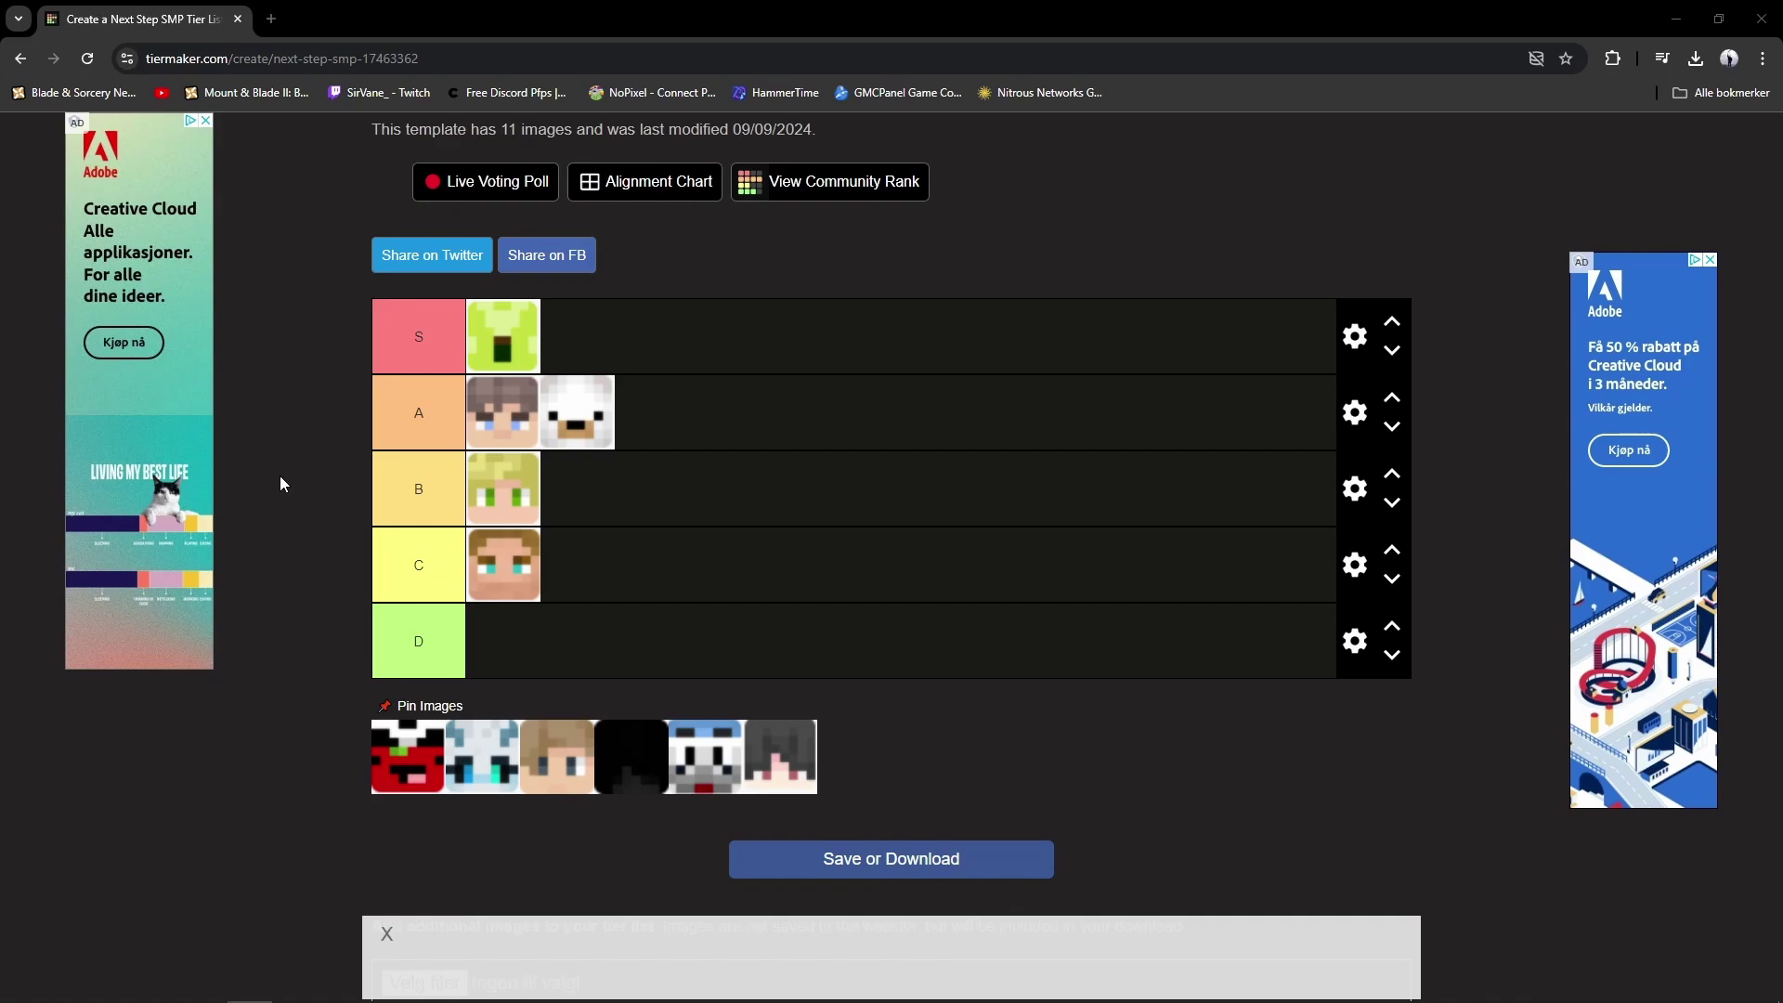
# Step: Put the red-and-black face in tier D and the pale blue-eyed face in tier S
pyautogui.moveTo(401, 764)
pyautogui.mouseDown()
pyautogui.moveTo(390, 736)
pyautogui.moveTo(510, 648)
pyautogui.mouseUp()
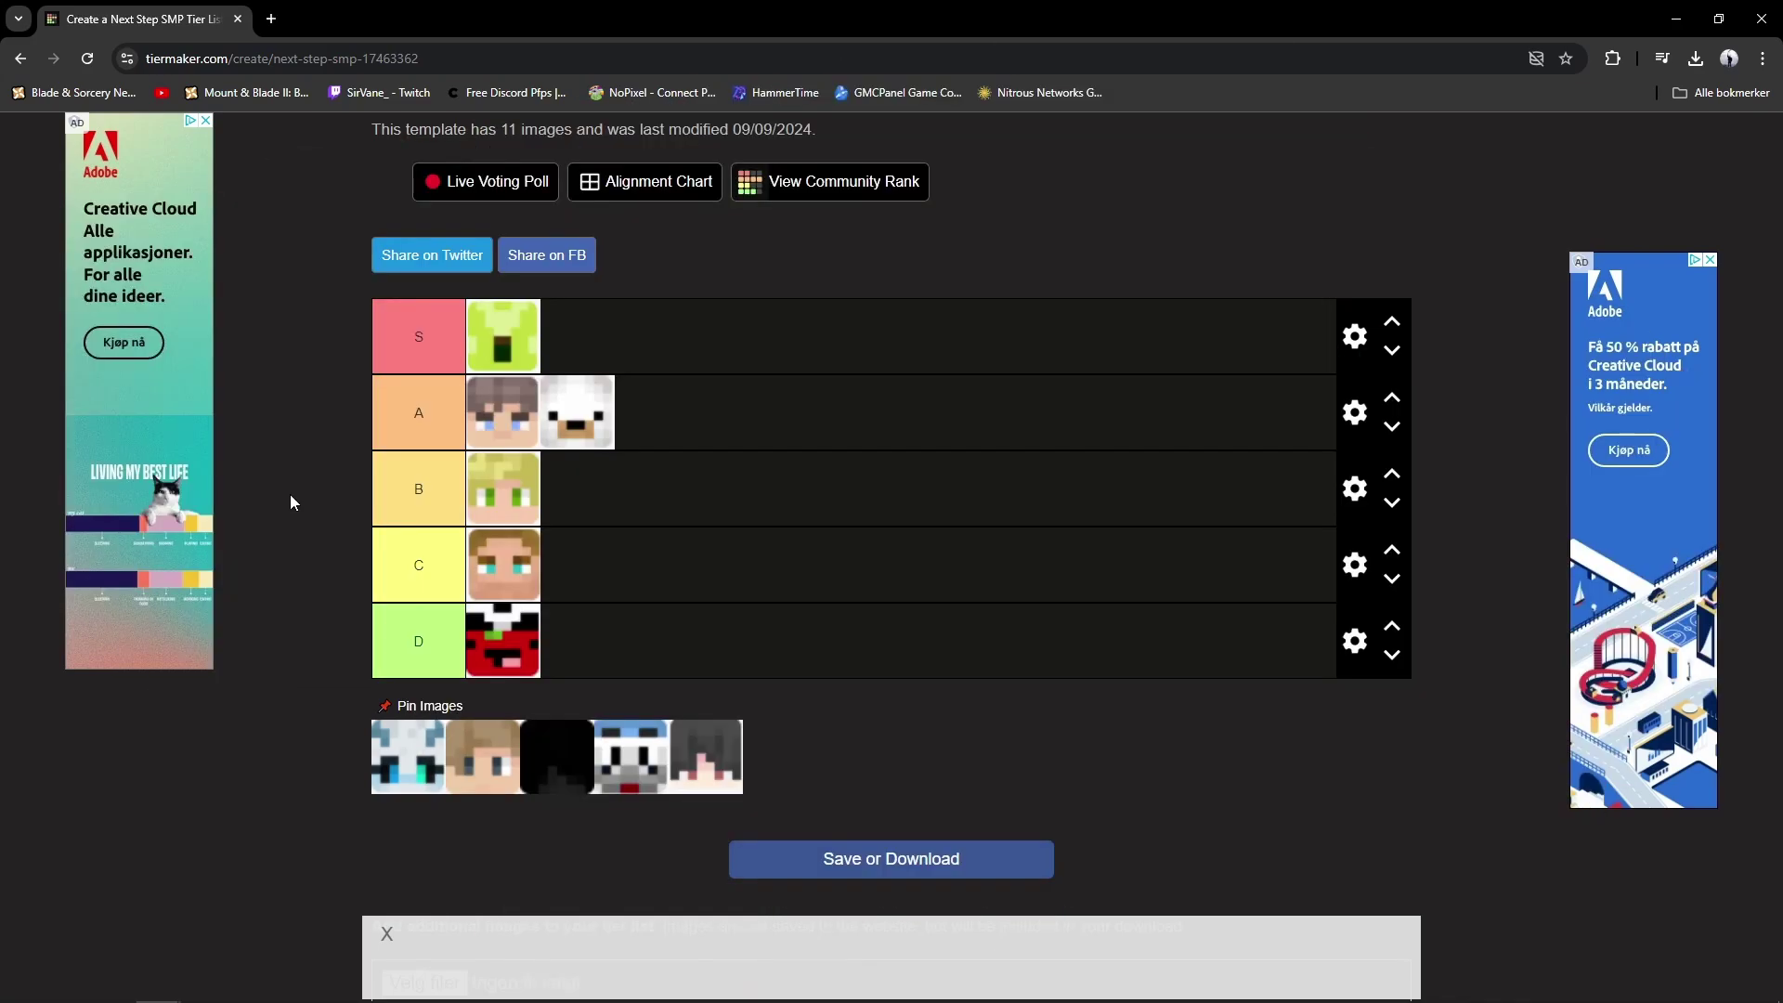
pyautogui.moveTo(373, 729); pyautogui.dragTo(390, 339)
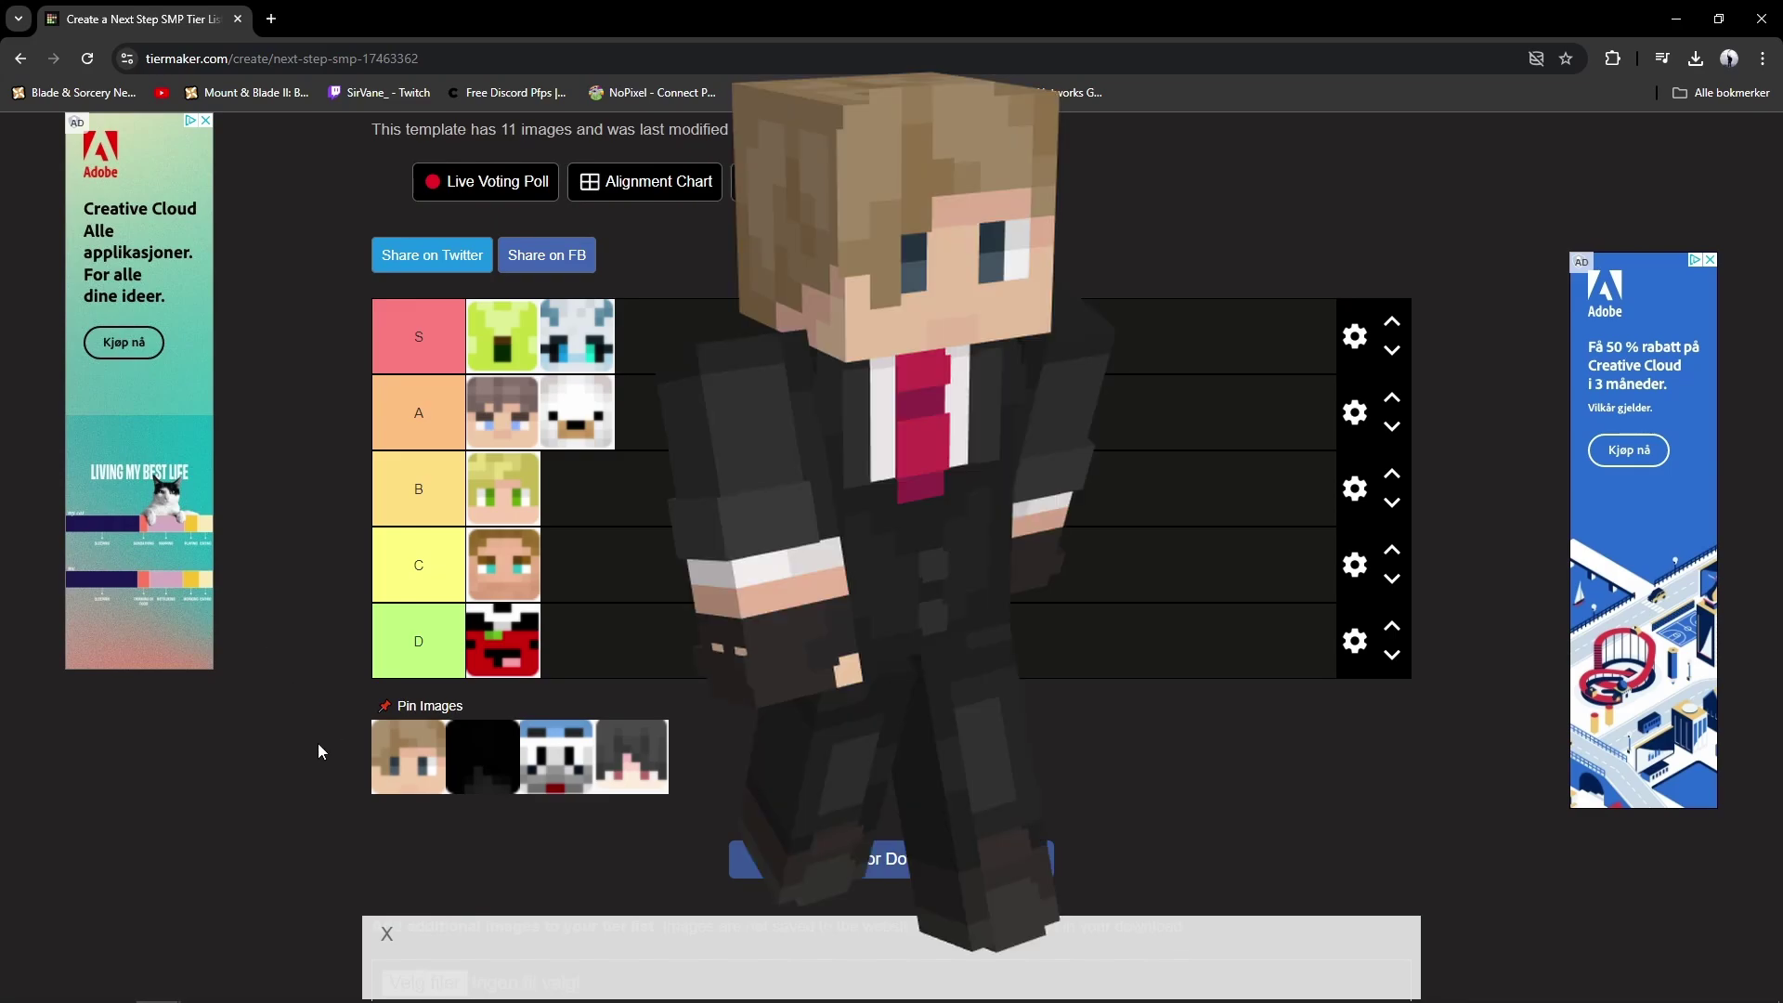
# Step: Insert the tan, brown-haired face as the first entry of the S row
pyautogui.moveTo(409, 757); pyautogui.dragTo(466, 345)
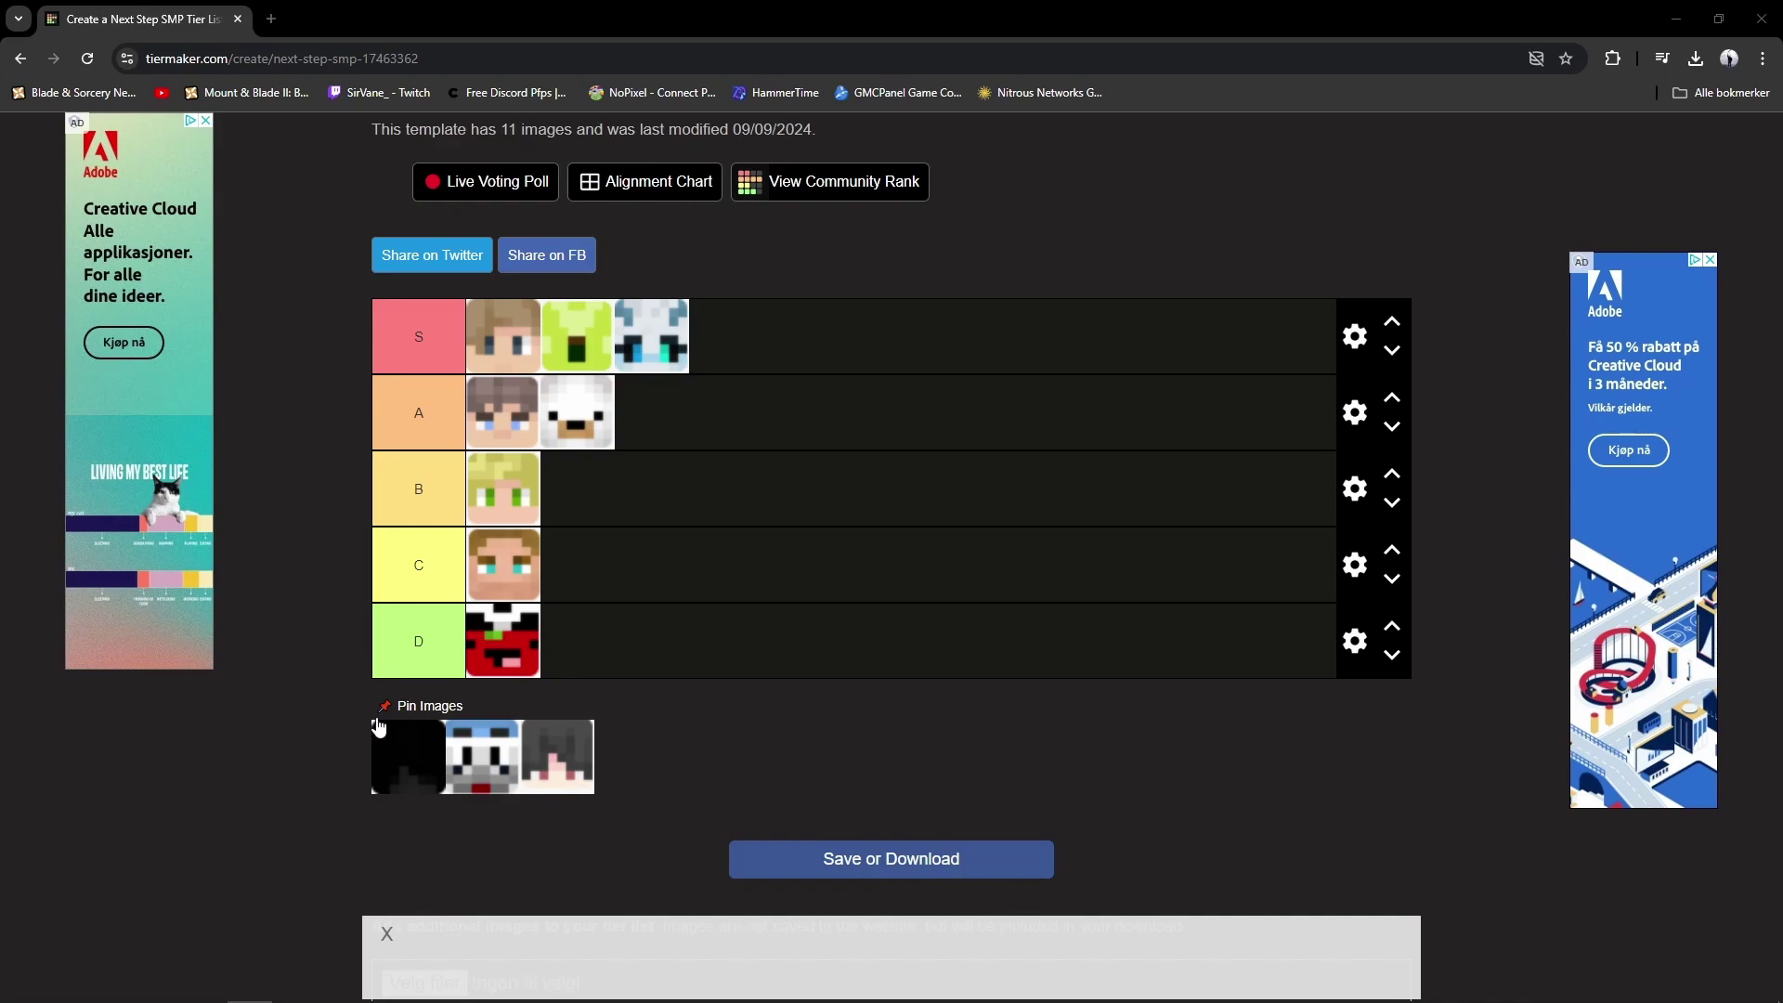
# Step: Add the all-black head to tier D and the grey-and-white blue-capped face to tier B
pyautogui.moveTo(393, 755)
pyautogui.mouseDown()
pyautogui.moveTo(506, 669)
pyautogui.moveTo(520, 682)
pyautogui.moveTo(575, 655)
pyautogui.mouseUp()
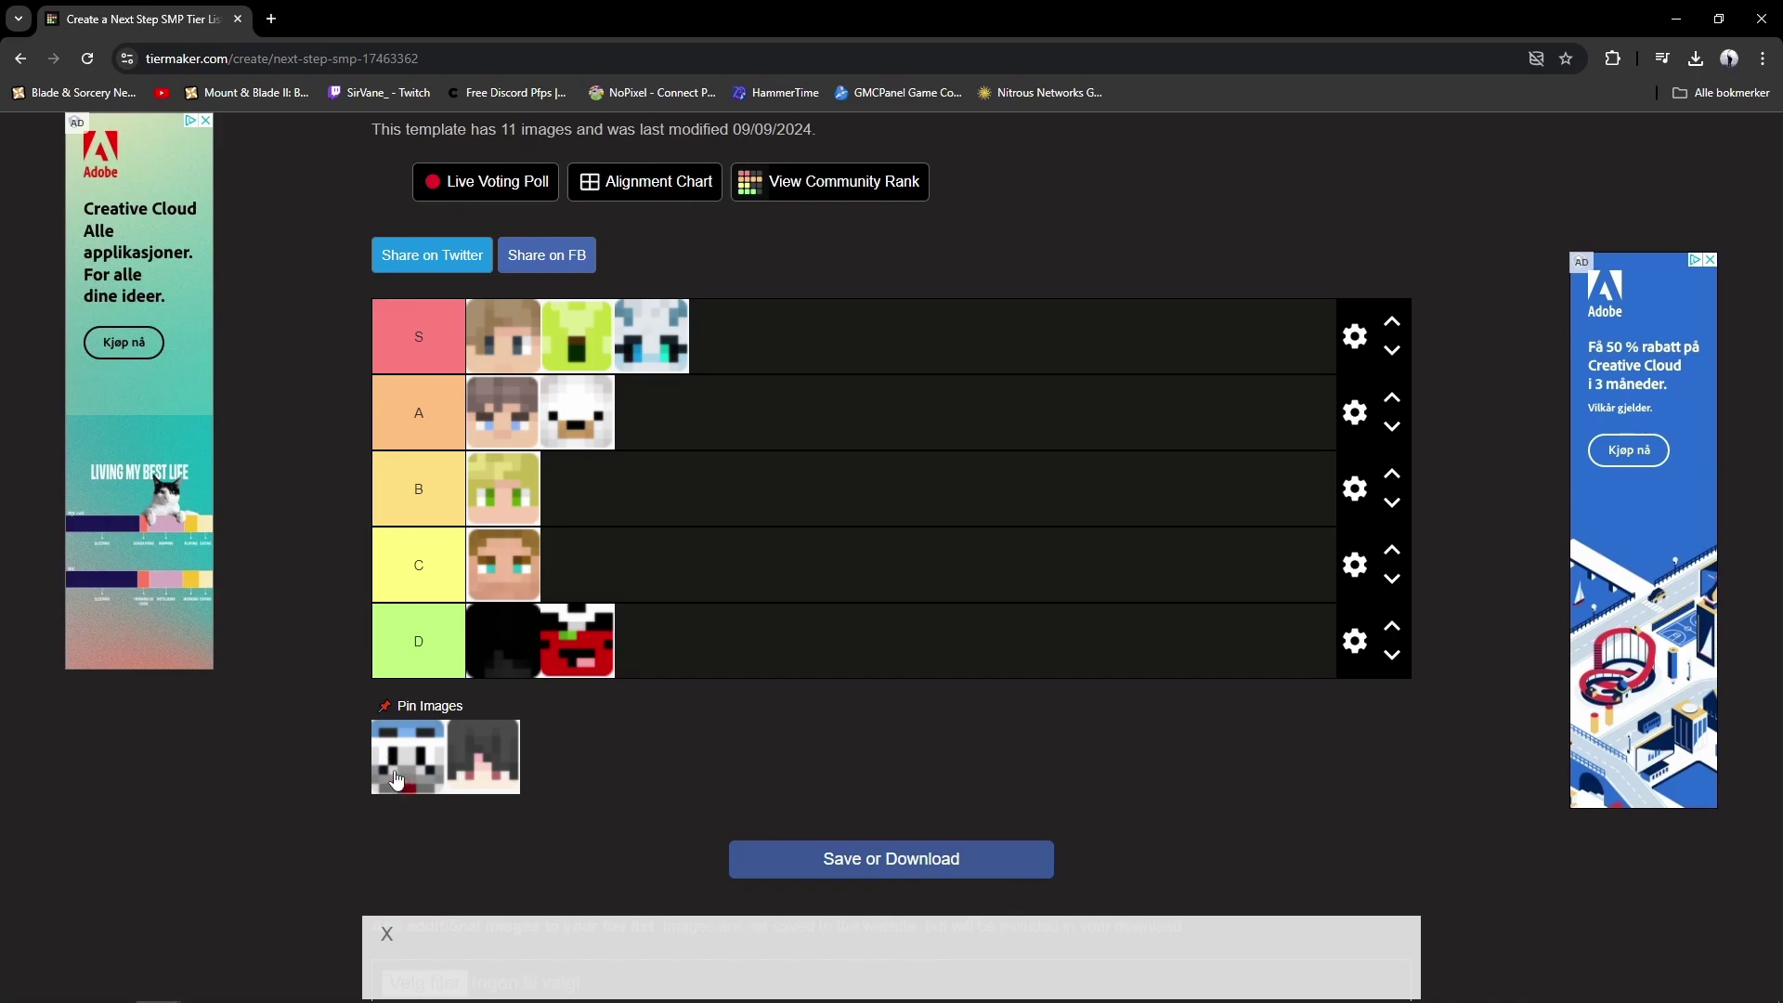
pyautogui.moveTo(401, 782)
pyautogui.mouseDown()
pyautogui.moveTo(421, 582)
pyautogui.moveTo(578, 492)
pyautogui.moveTo(580, 520)
pyautogui.moveTo(577, 489)
pyautogui.mouseUp()
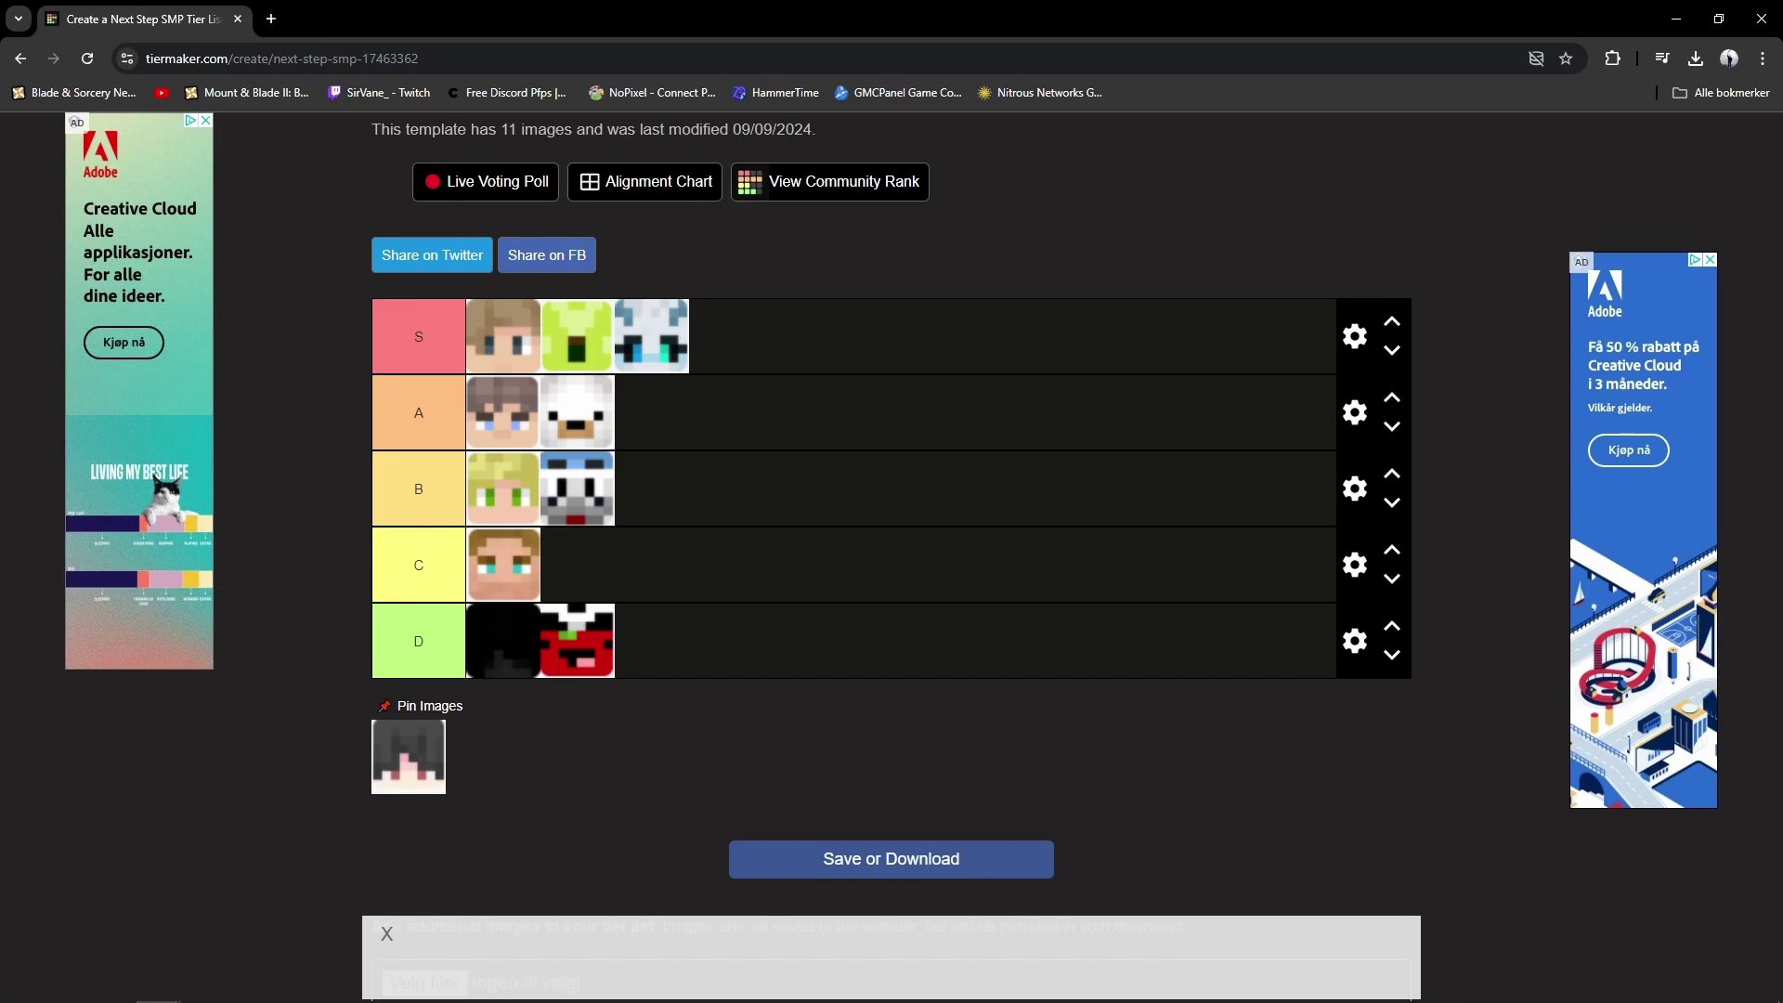
# Step: Move the final dark-haired, grey-skinned face into tier C beside the brown-haired face
pyautogui.hotkey('alt', 'Tab')
pyautogui.moveTo(400, 767)
pyautogui.mouseDown()
pyautogui.moveTo(770, 650)
pyautogui.moveTo(644, 577)
pyautogui.moveTo(815, 564)
pyautogui.mouseUp()
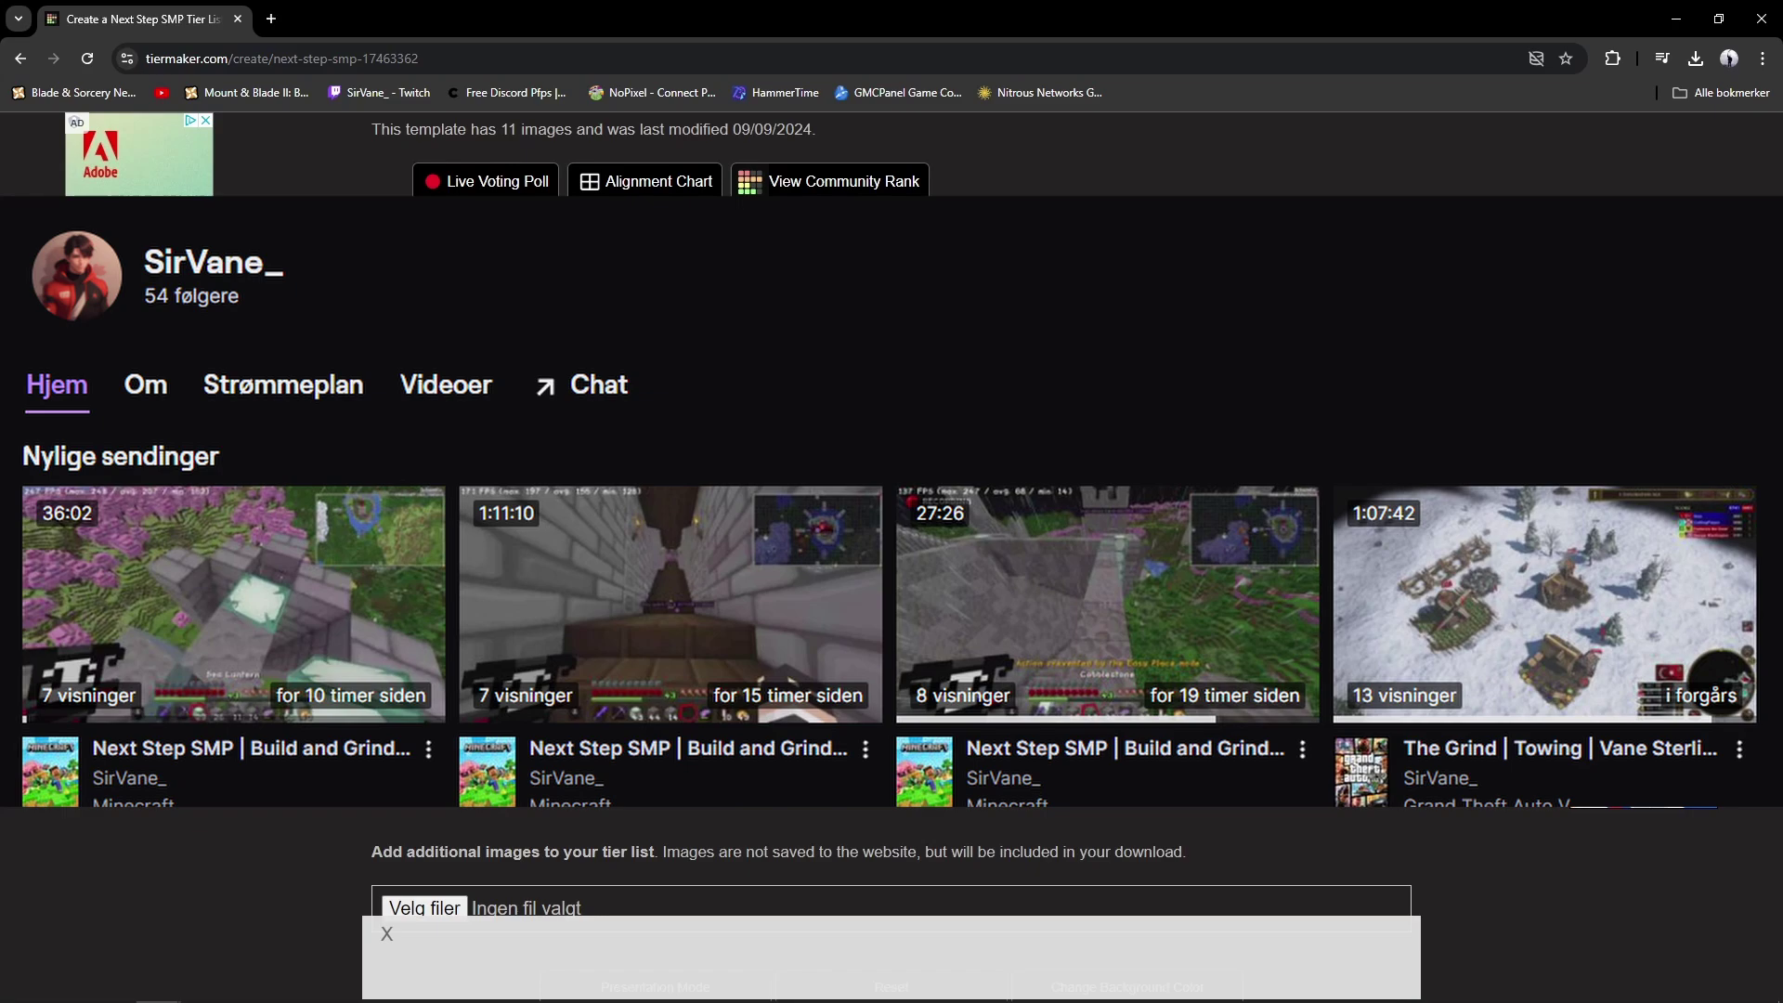
pyautogui.scroll(1, 291, 536)
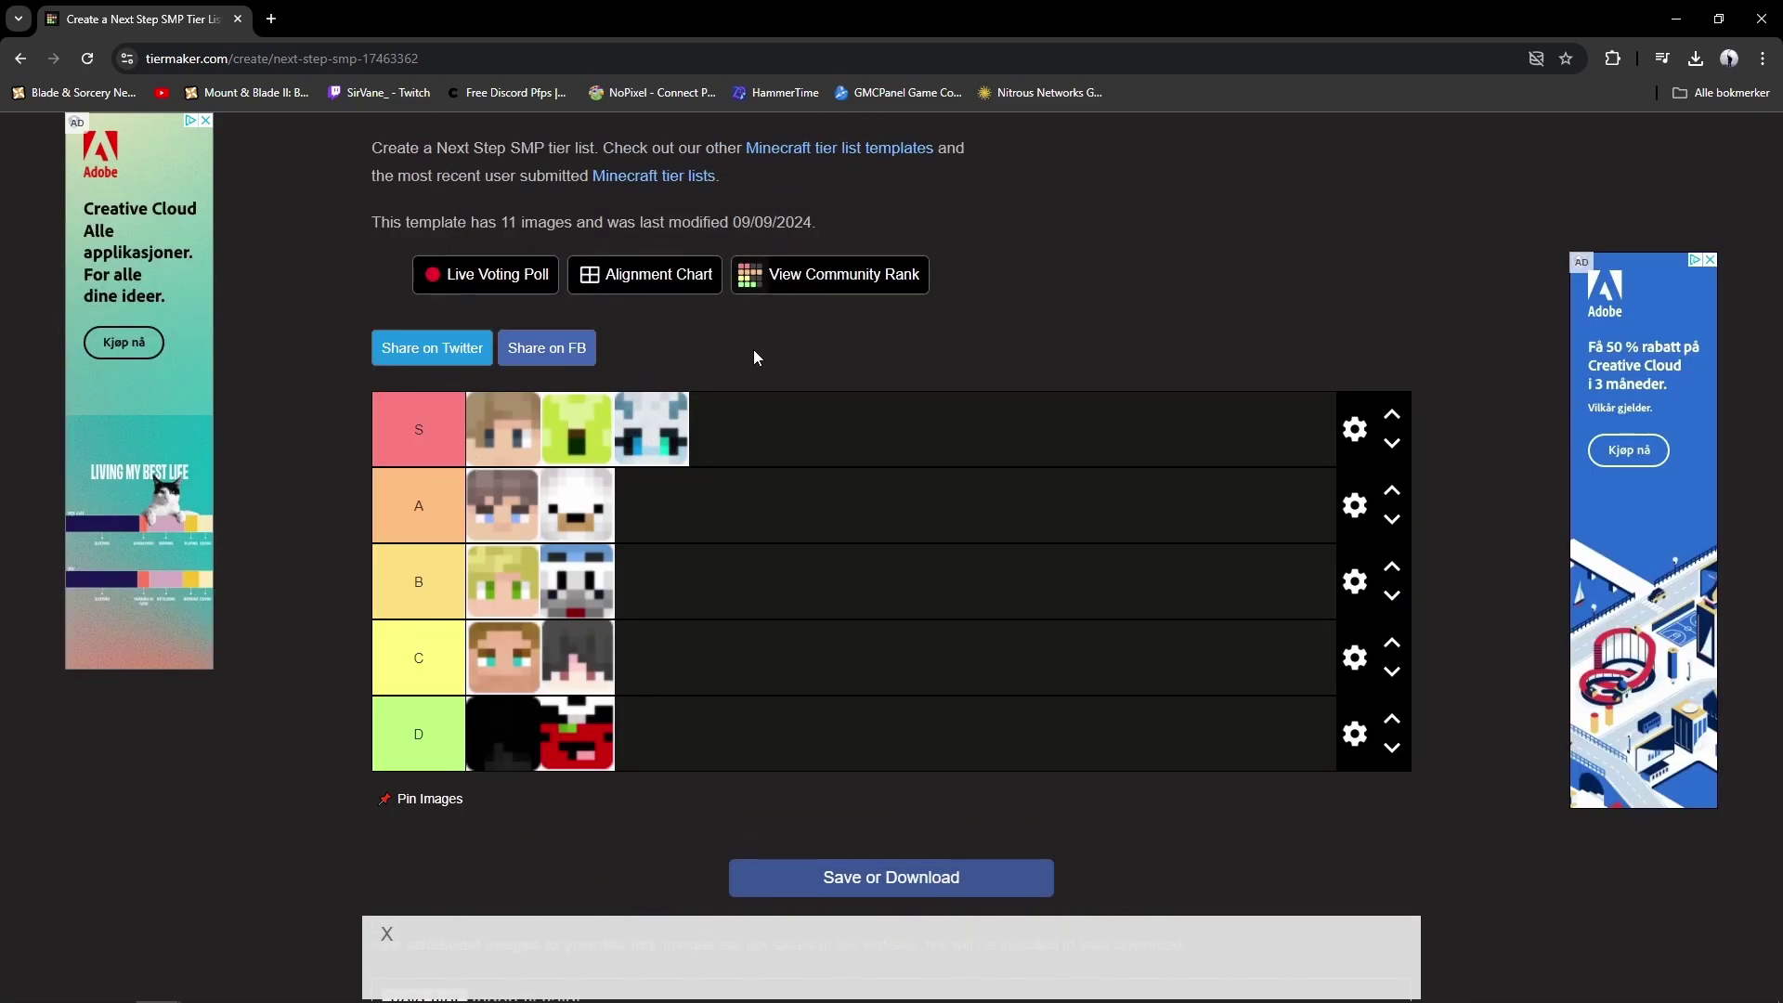
pyautogui.scroll(-1, 303, 558)
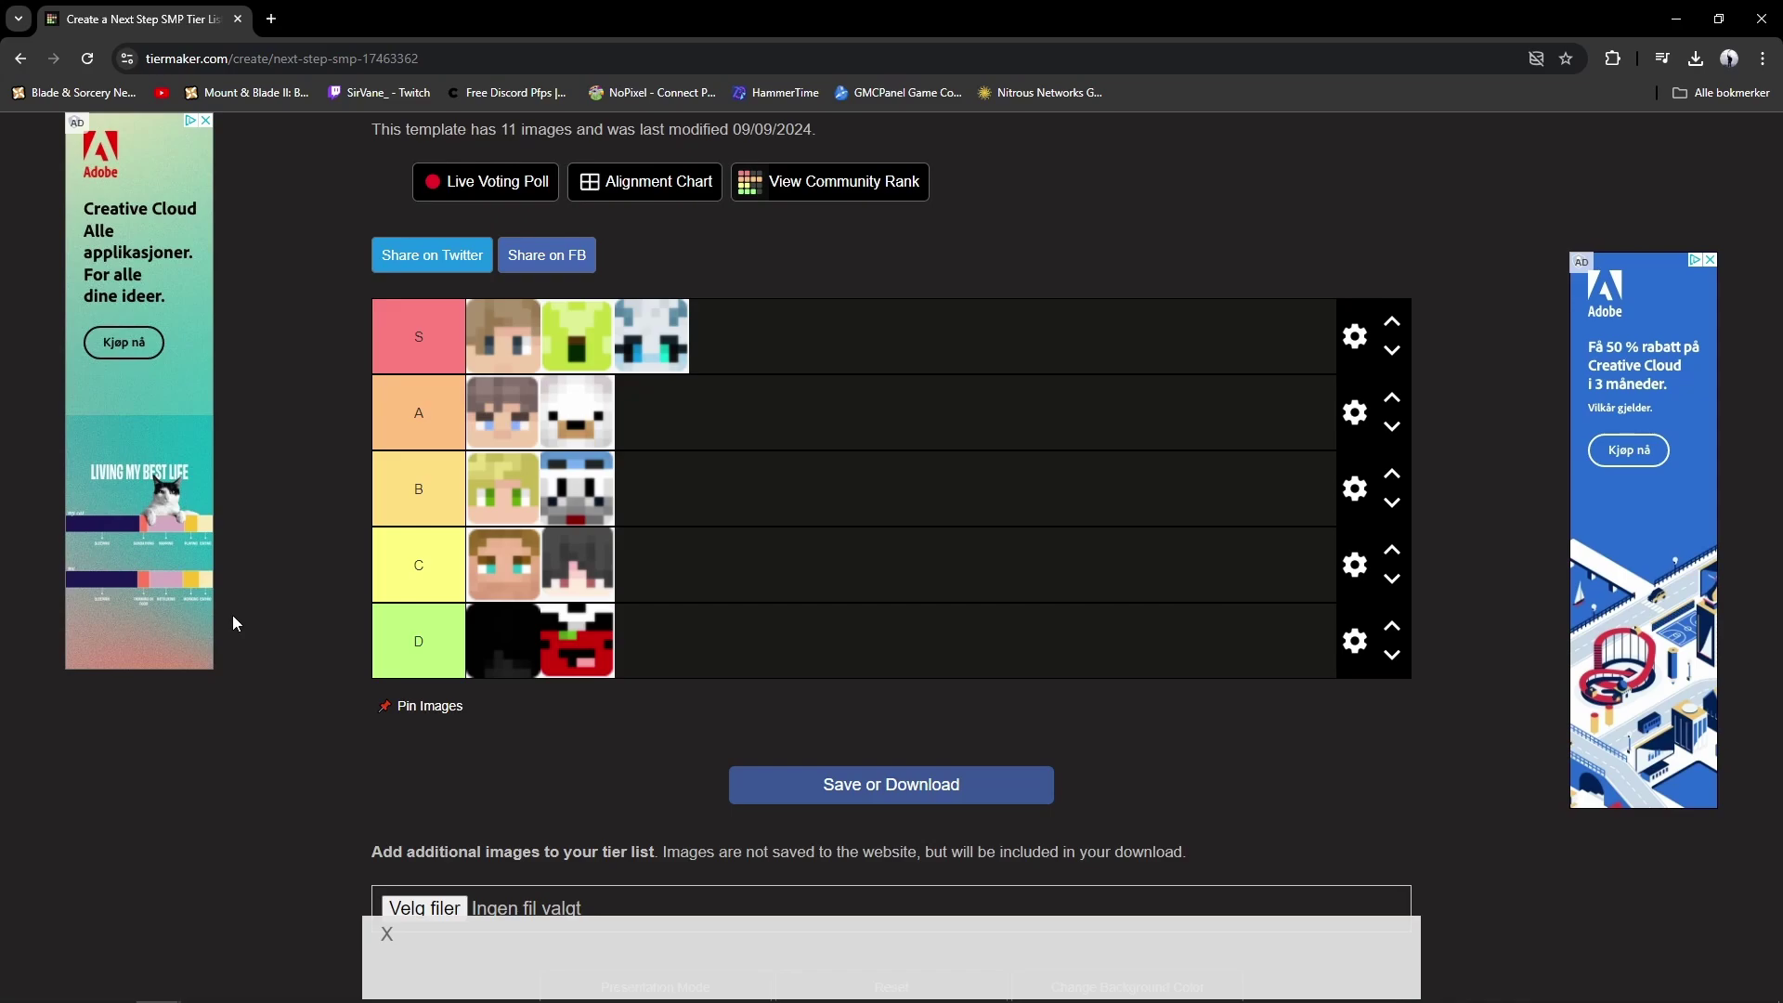
pyautogui.scroll(1, 232, 615)
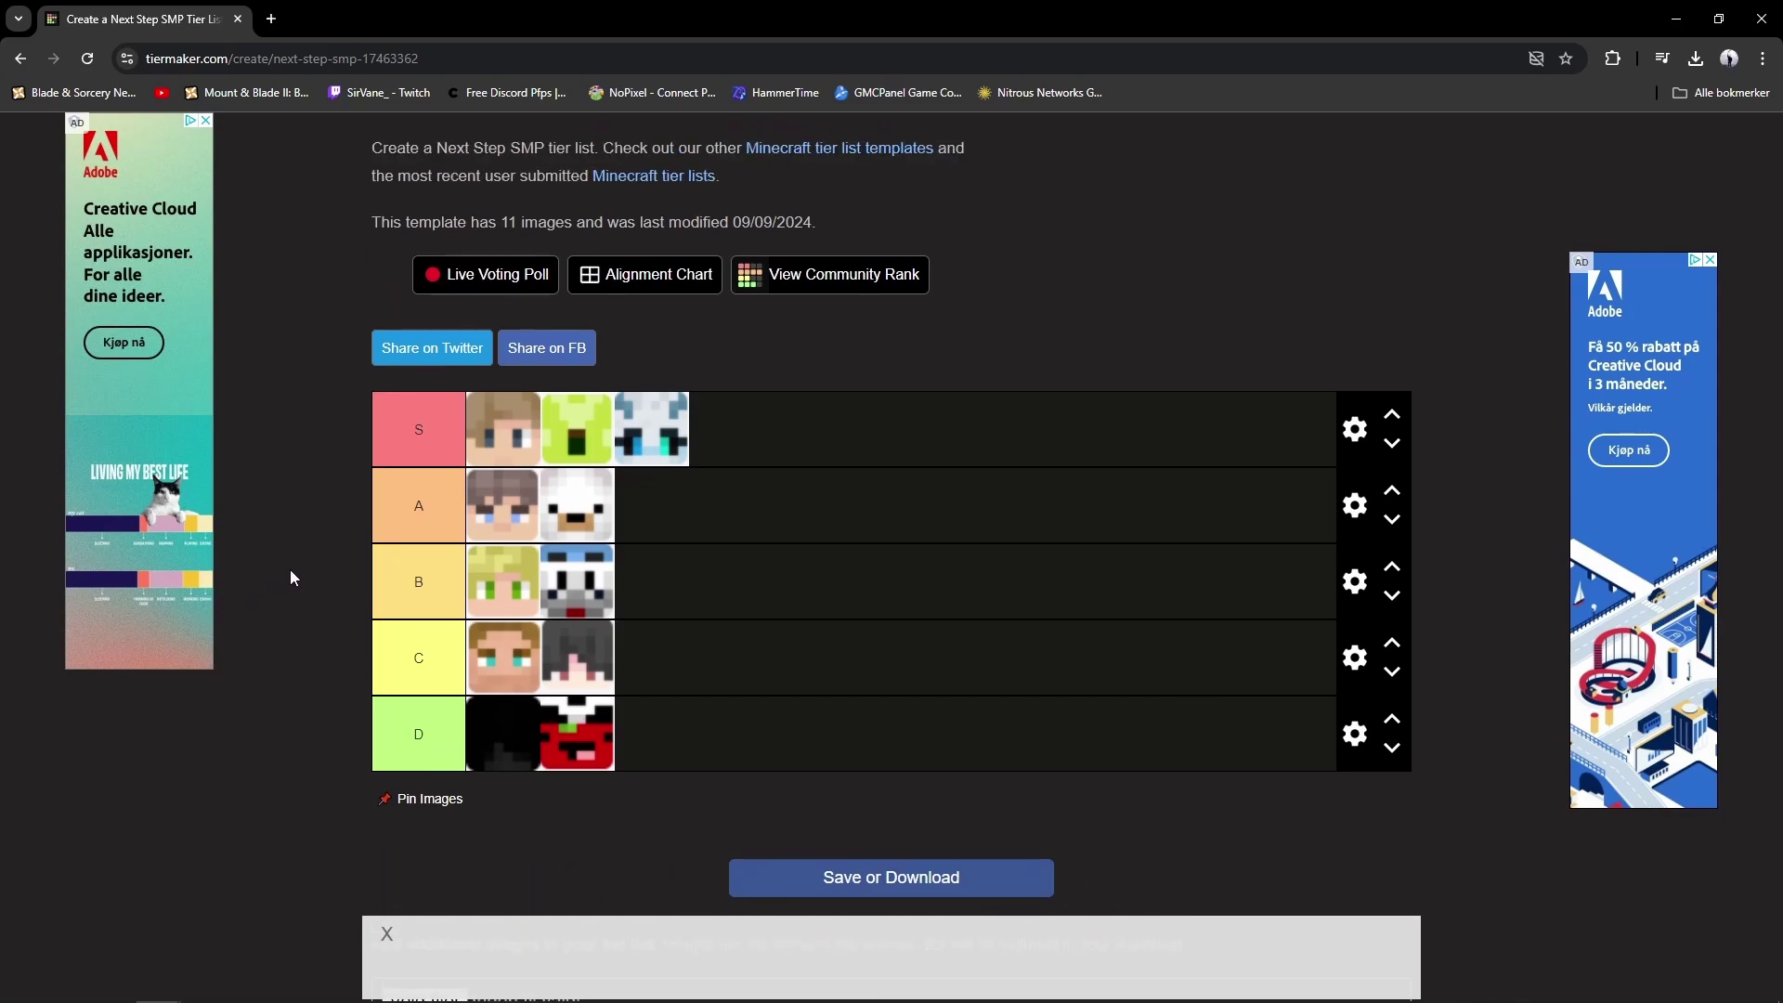